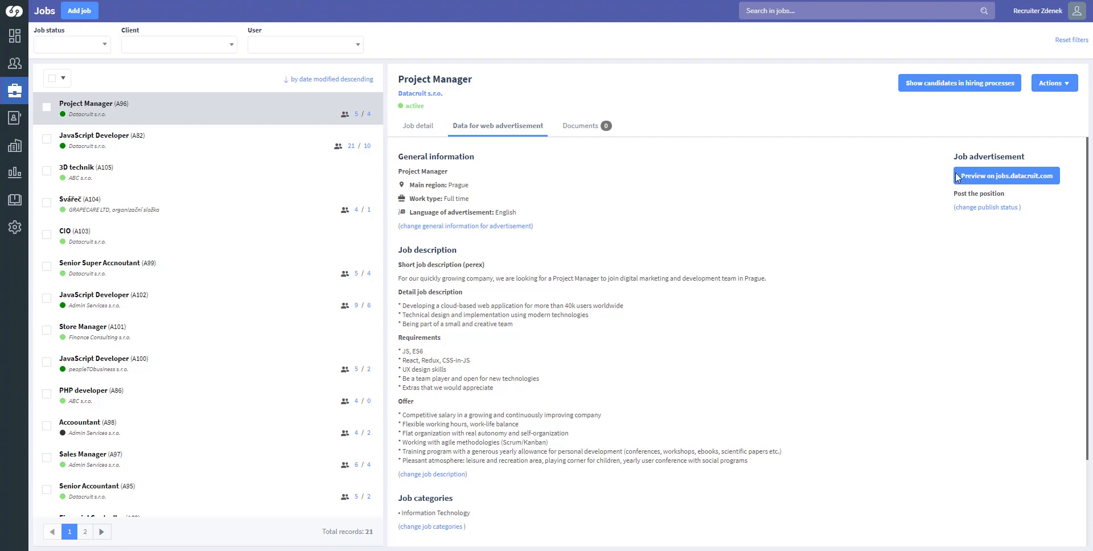
- Preview the Project Manager job's public advertisement on jobs.datacruit.com
click(984, 181)
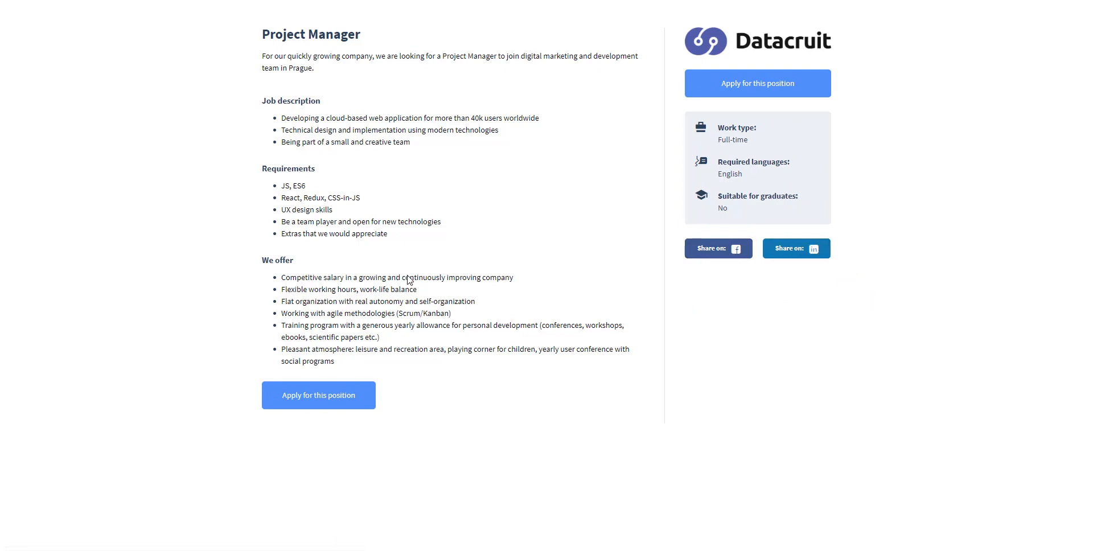
- Start a Project Manager application and enter the applicant's first name, last name, e-mail and phone
click(336, 402)
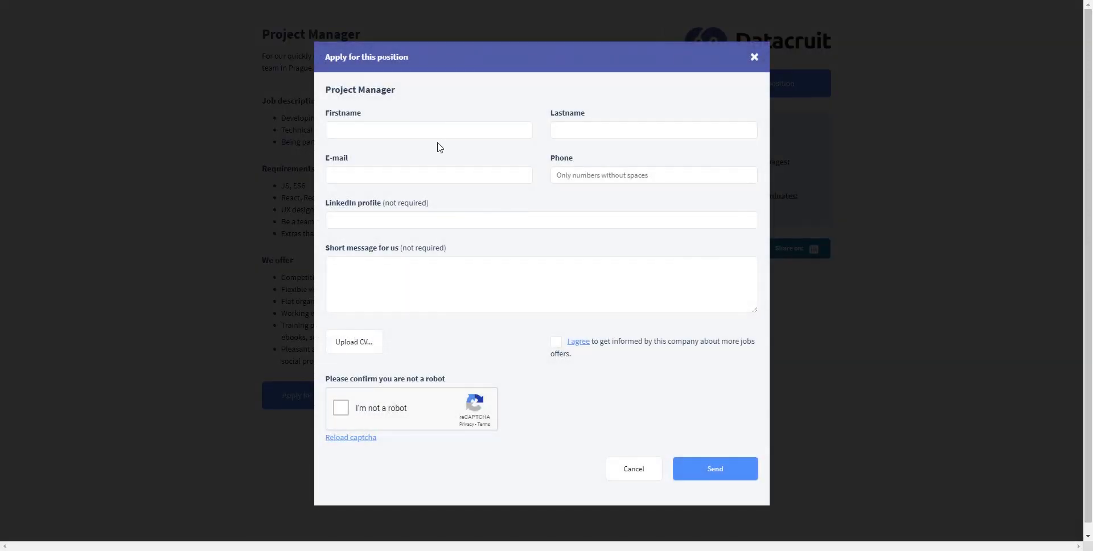
click(436, 128)
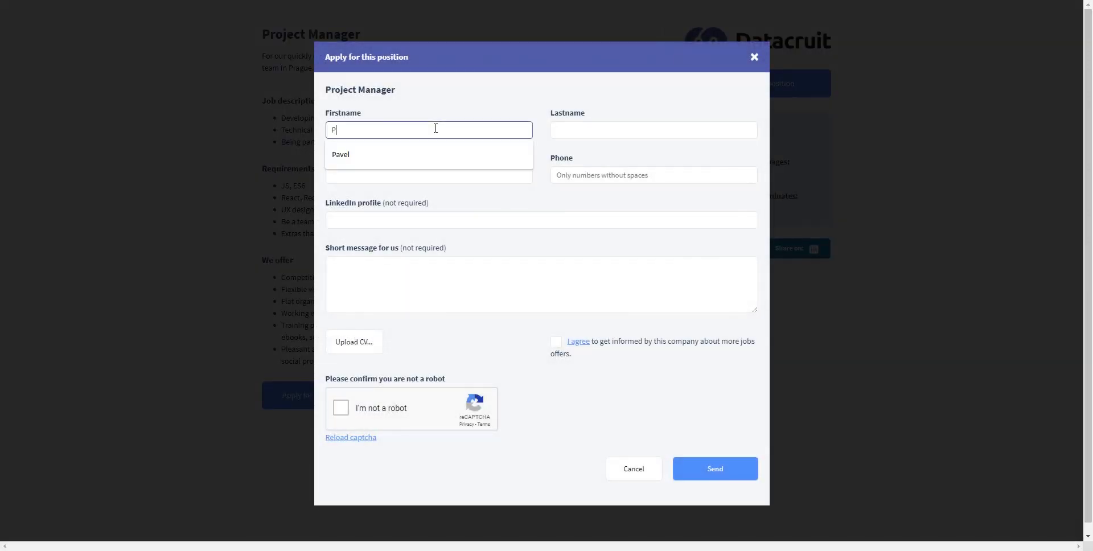
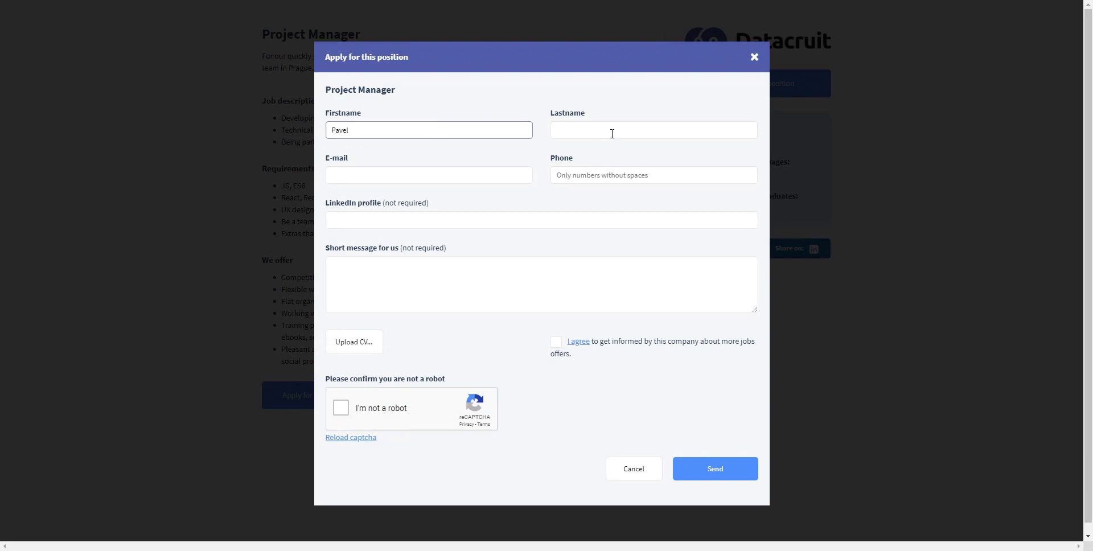
click(612, 132)
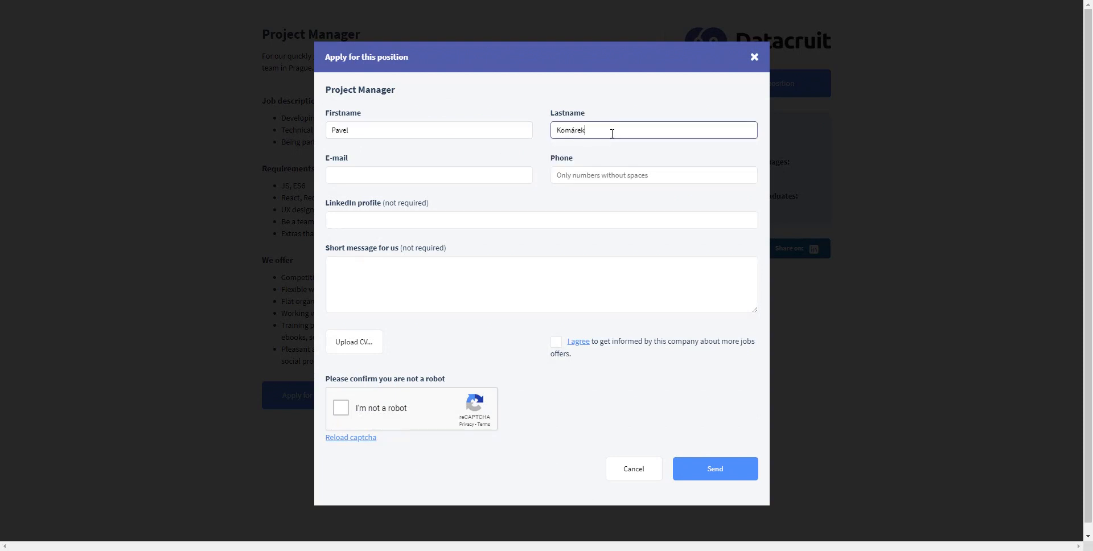
click(409, 176)
key(ctrl+v)
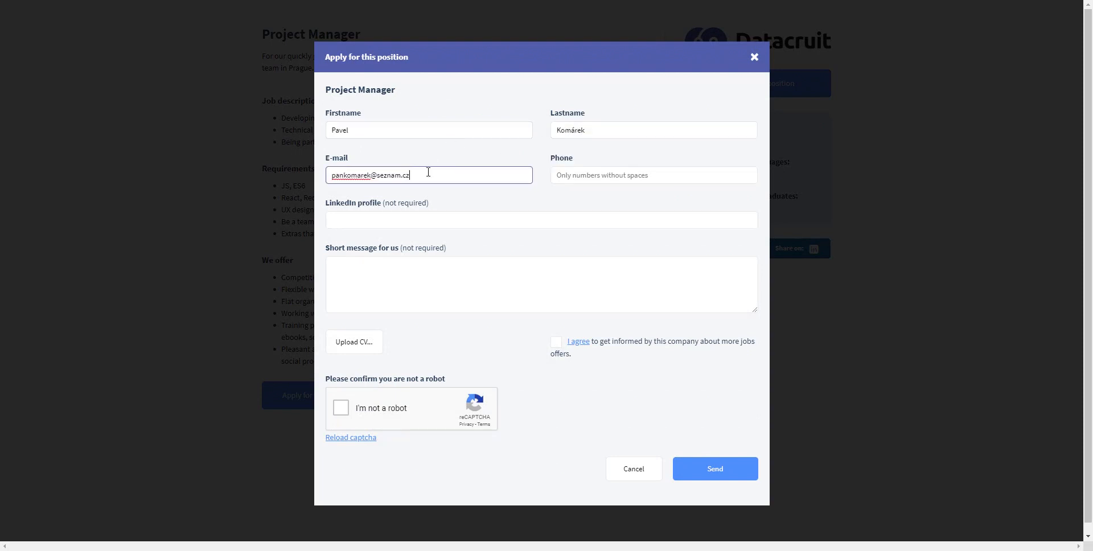
click(609, 175)
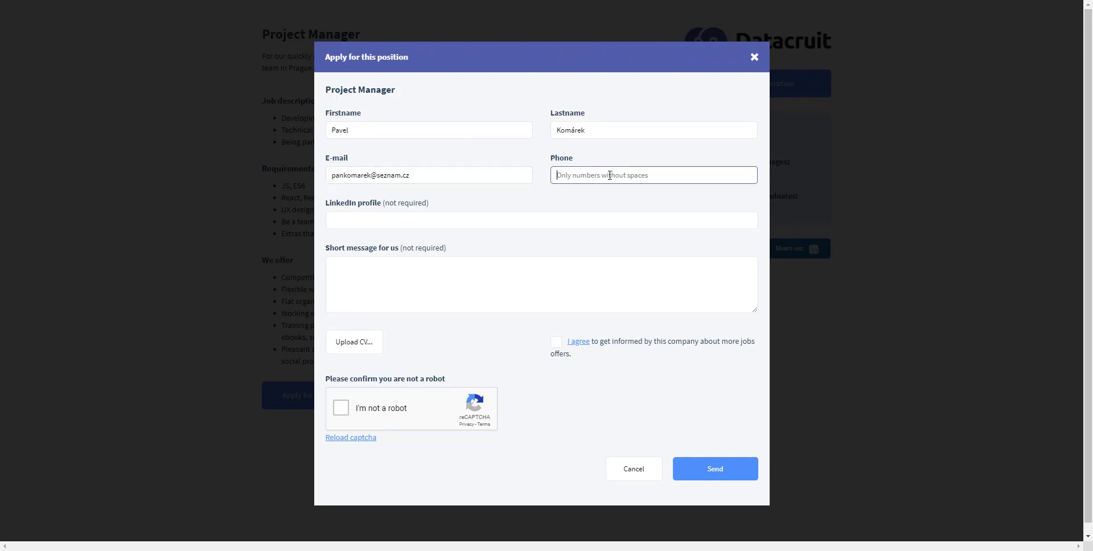
text(76546389)
- Attach the CV file, pass the reCAPTCHA, send the application and close the form
click(367, 345)
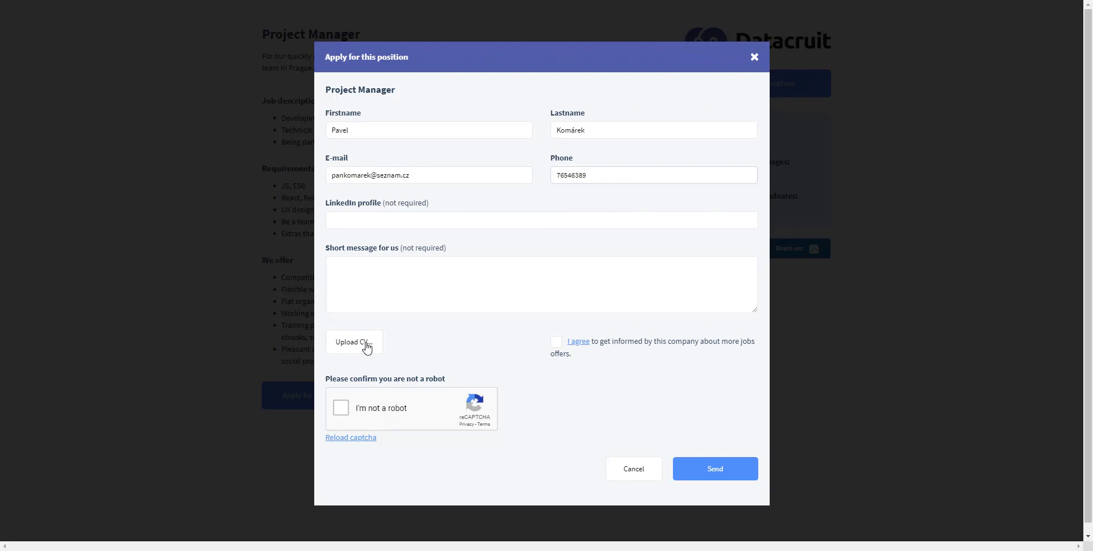
scroll(483, 303, down, 3)
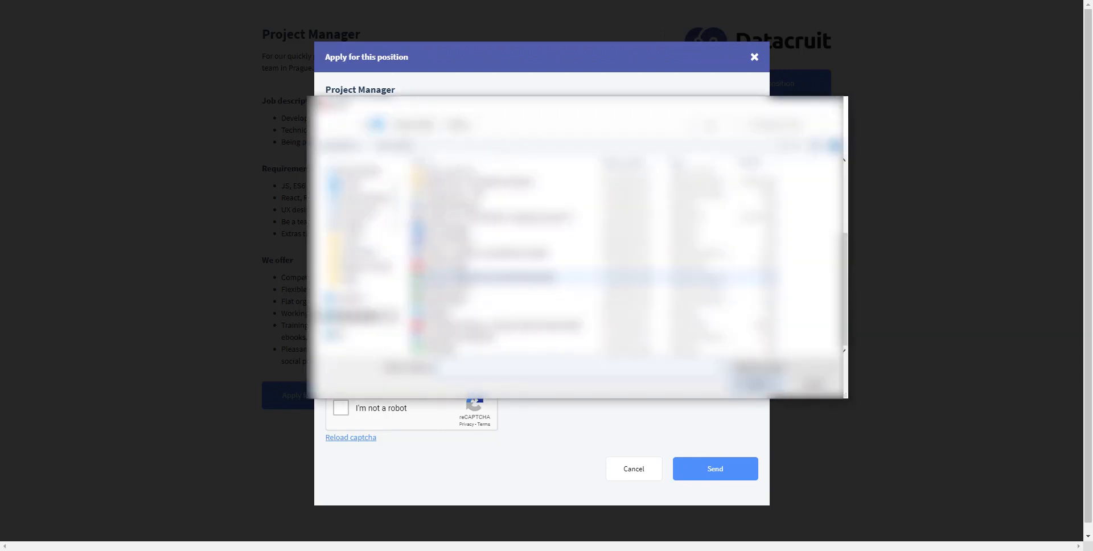
double_click(517, 268)
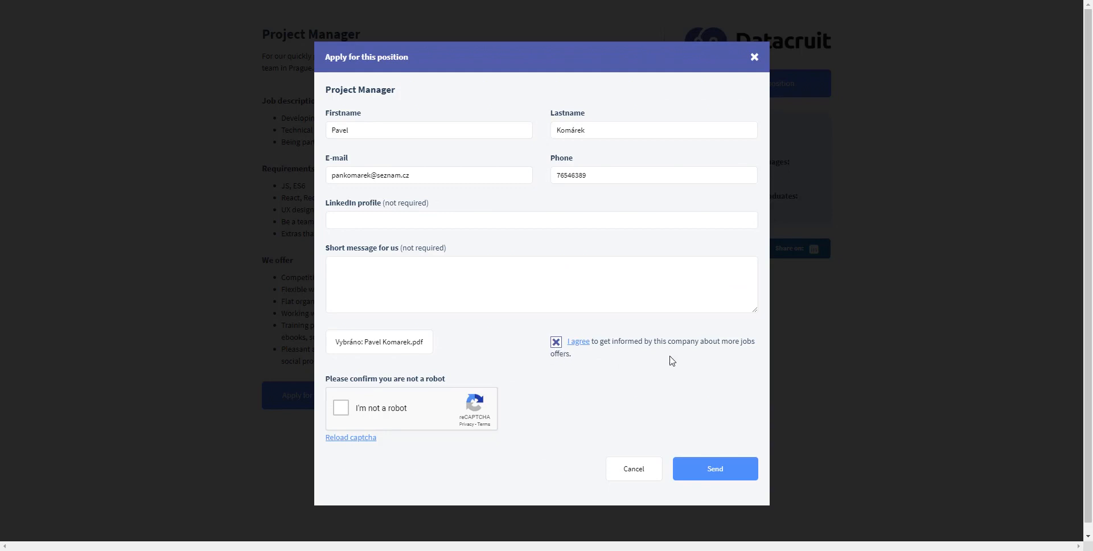
click(340, 407)
click(713, 473)
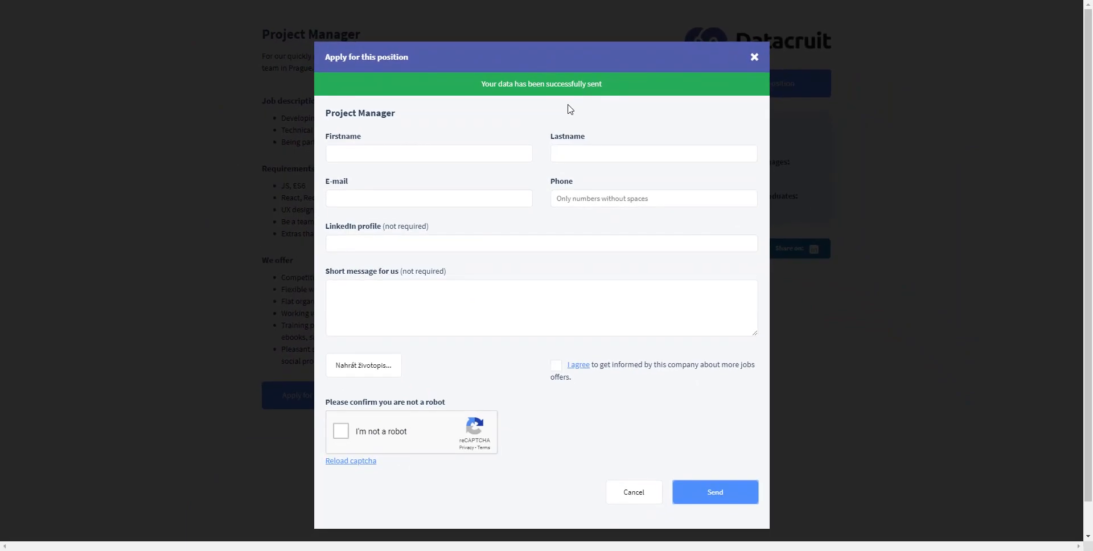
click(647, 492)
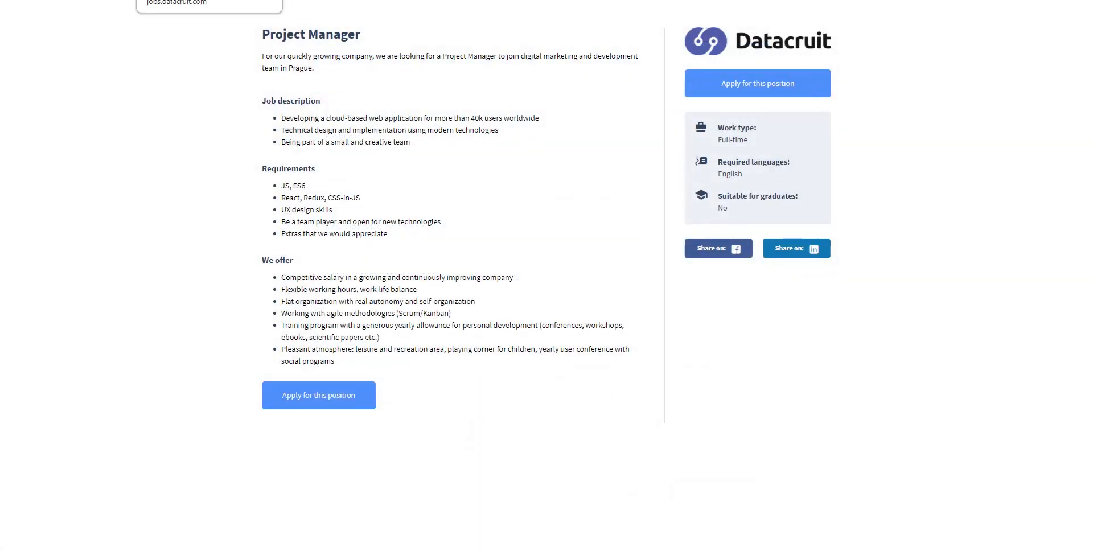
- Return to the recruiter's Jobs list, where Project Manager shows 6 hiring processes, 5 active
click(68, 1)
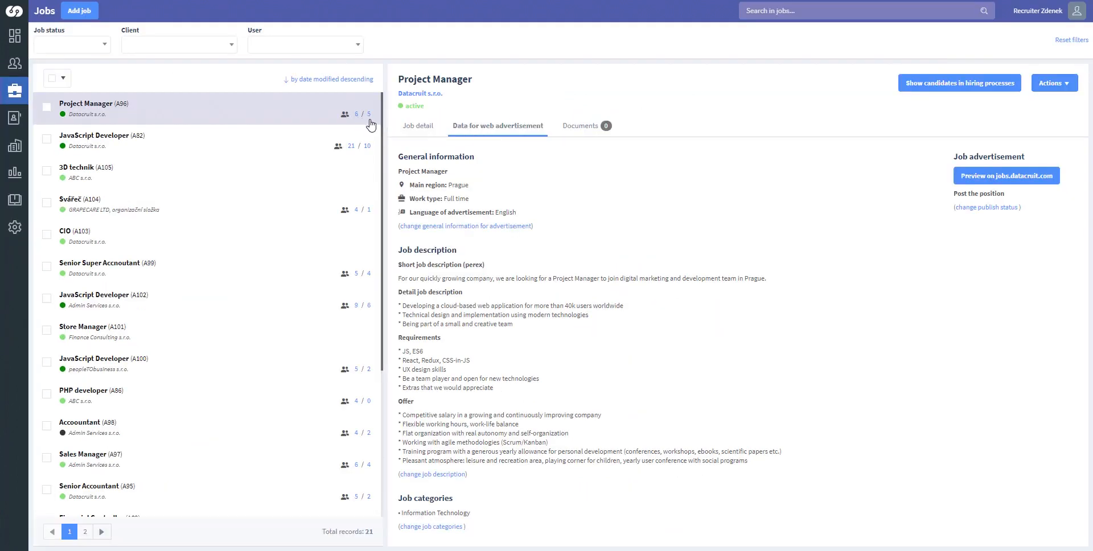
- List Project Manager's hiring-process candidates and open the new applicant's 'to be reviewed' process
click(920, 88)
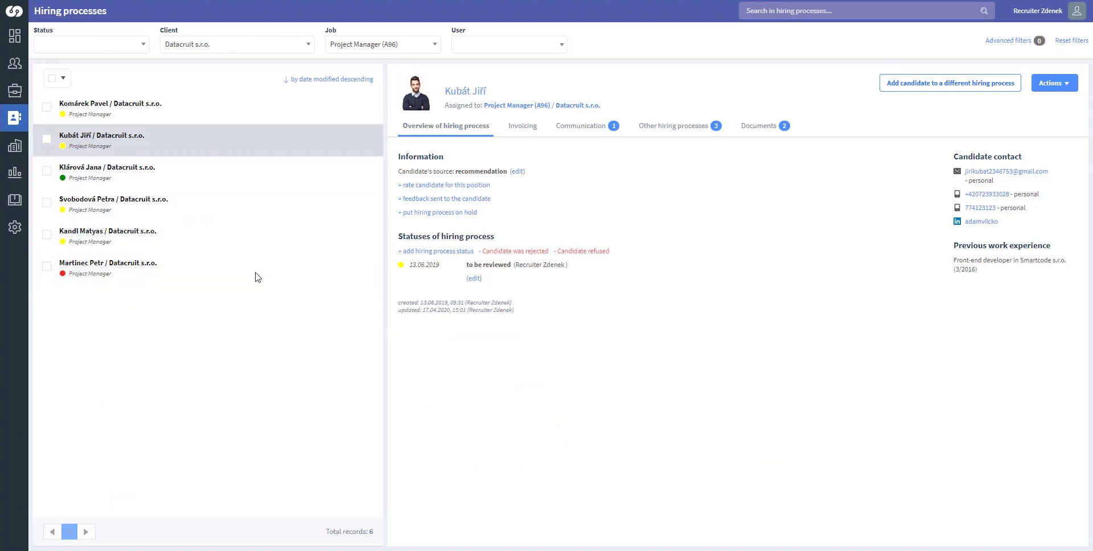
click(249, 103)
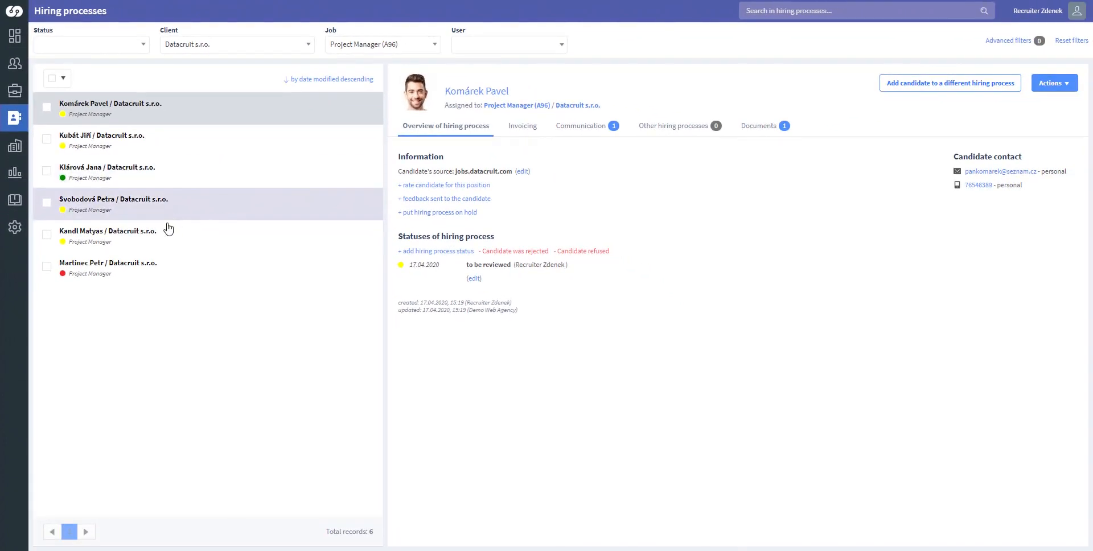
click(162, 267)
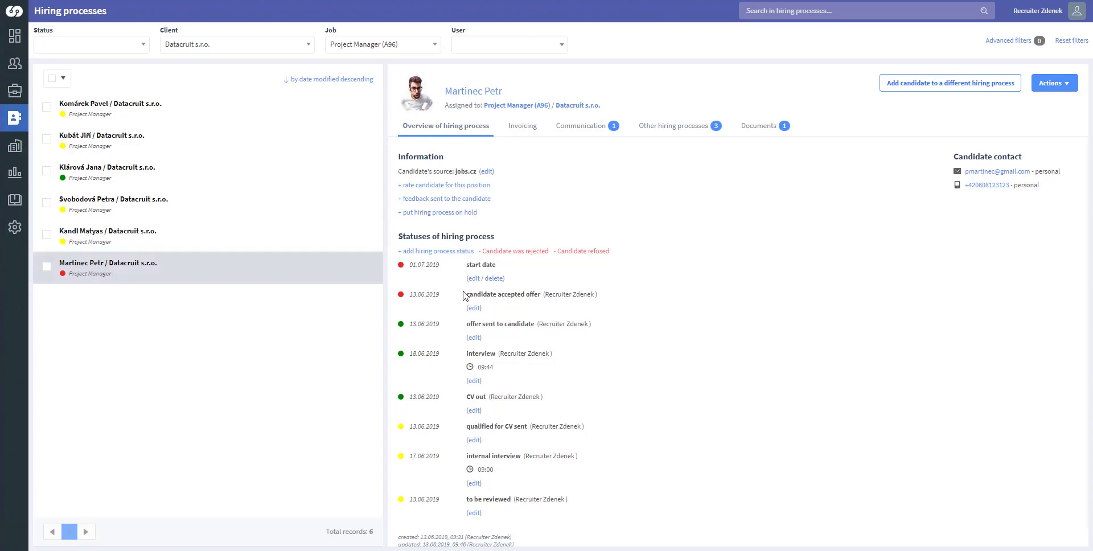
scroll(518, 324, down, 1)
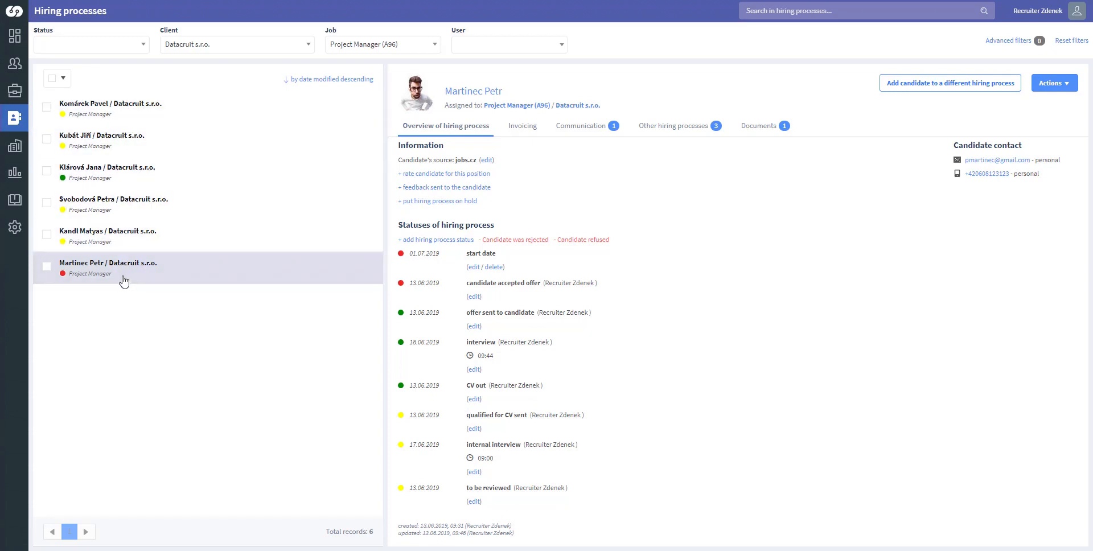
click(263, 108)
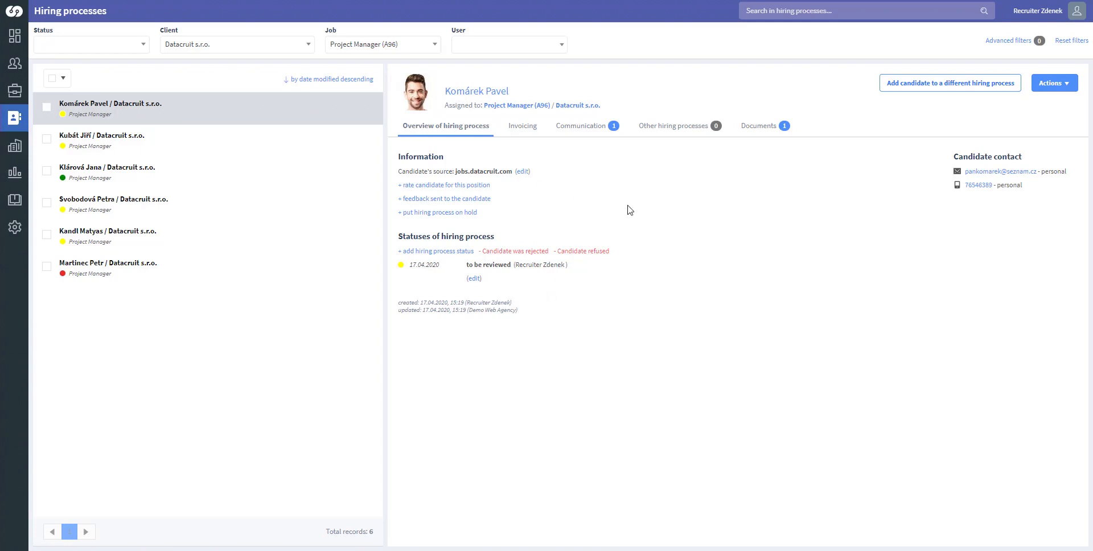
click(756, 131)
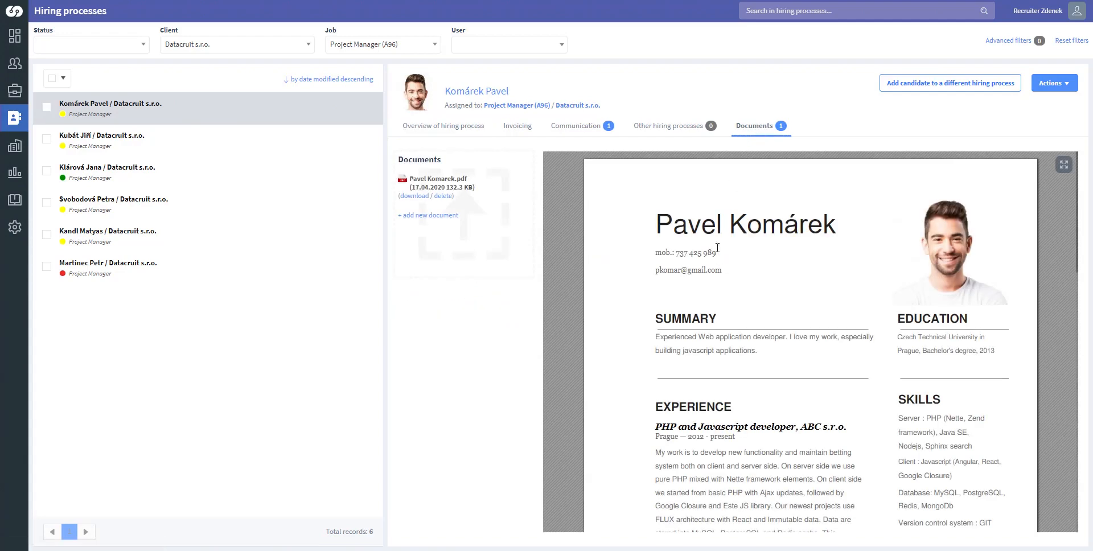
scroll(727, 259, down, 7)
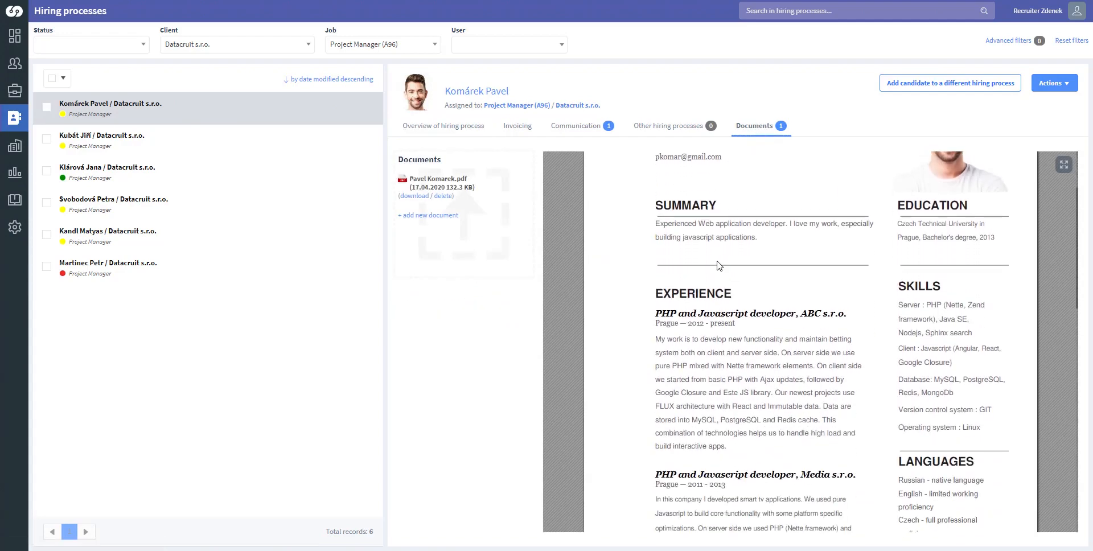
scroll(727, 259, down, 4)
scroll(728, 257, up, 12)
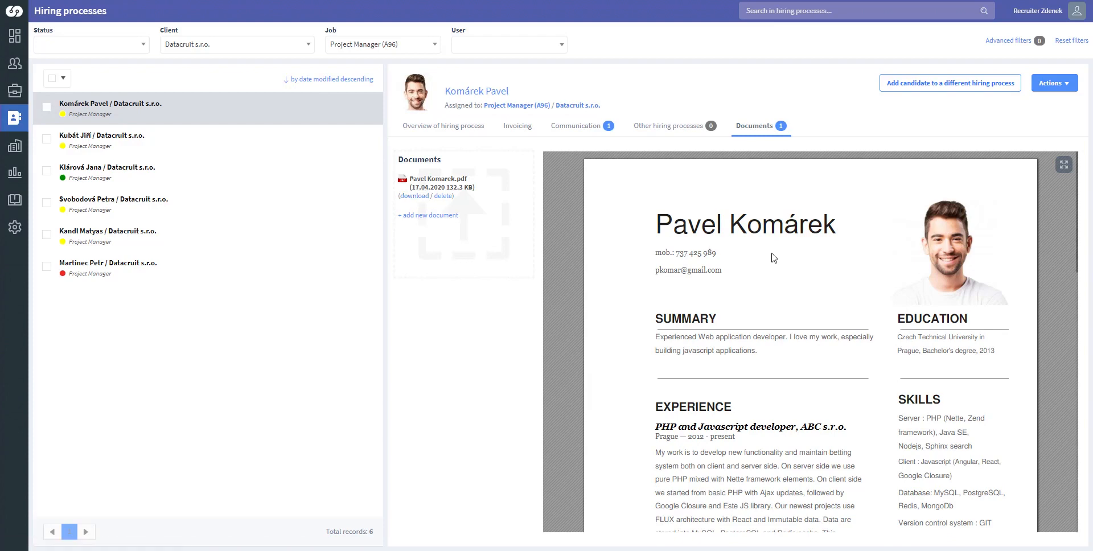
scroll(772, 257, down, 3)
scroll(774, 254, down, 4)
scroll(772, 259, up, 10)
click(472, 134)
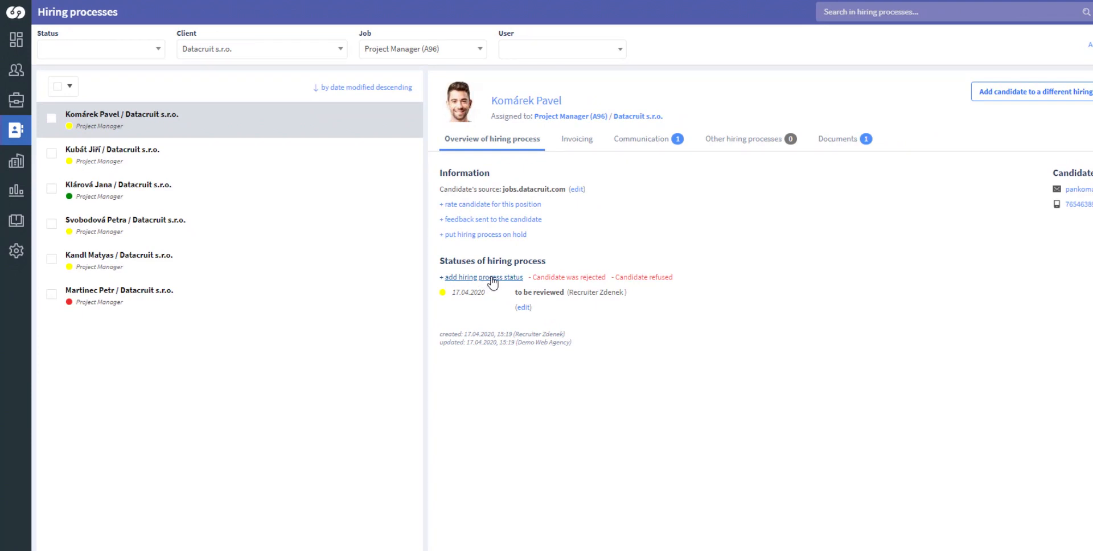
- Open the 'Create a new status of the longlist' form for the applicant
click(491, 278)
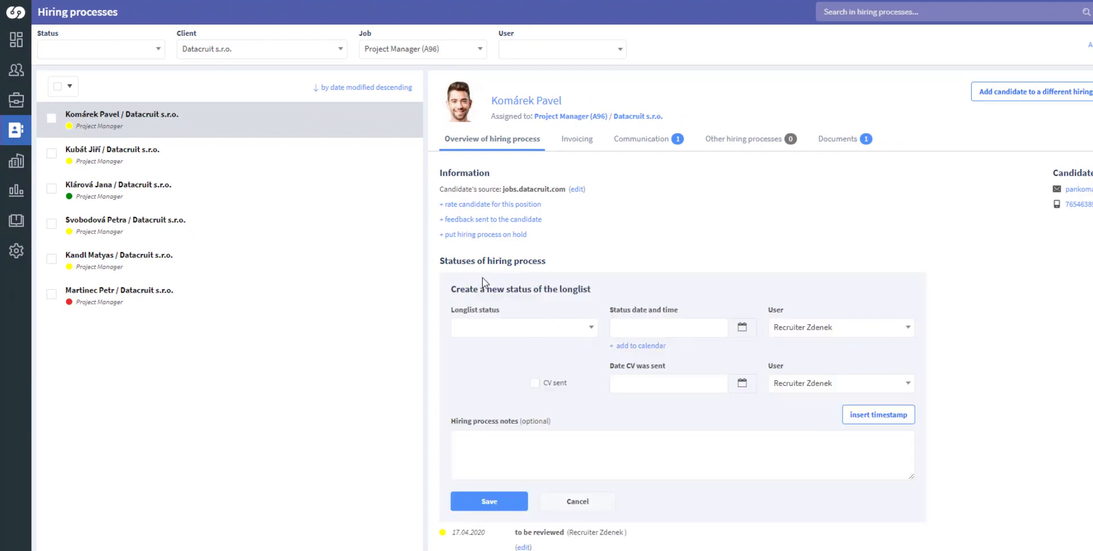
- Save an 'internal interview' status with the auto-filled 17.04.2020 15:51 date
click(592, 336)
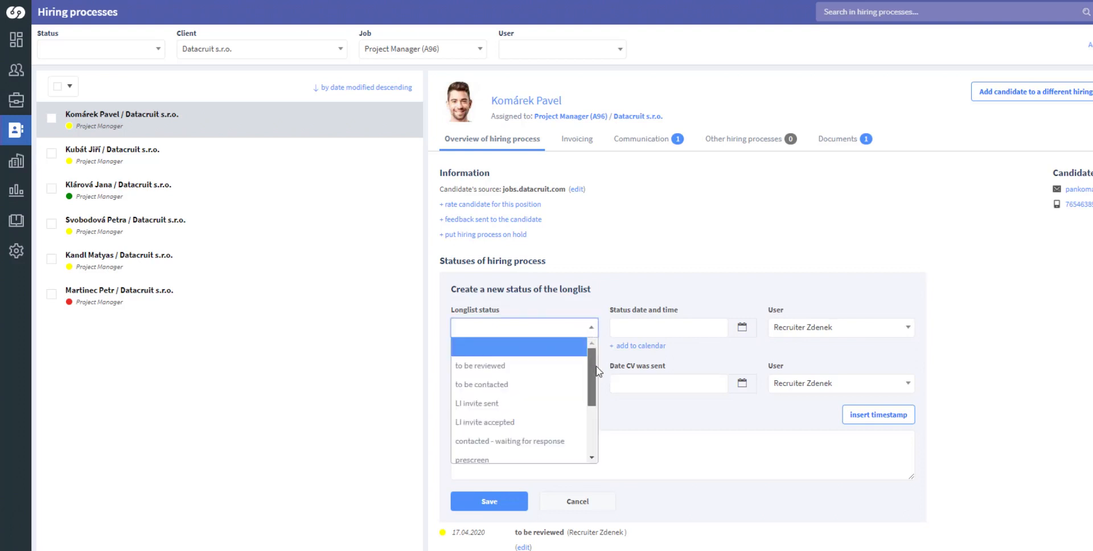
drag(596, 372, 594, 419)
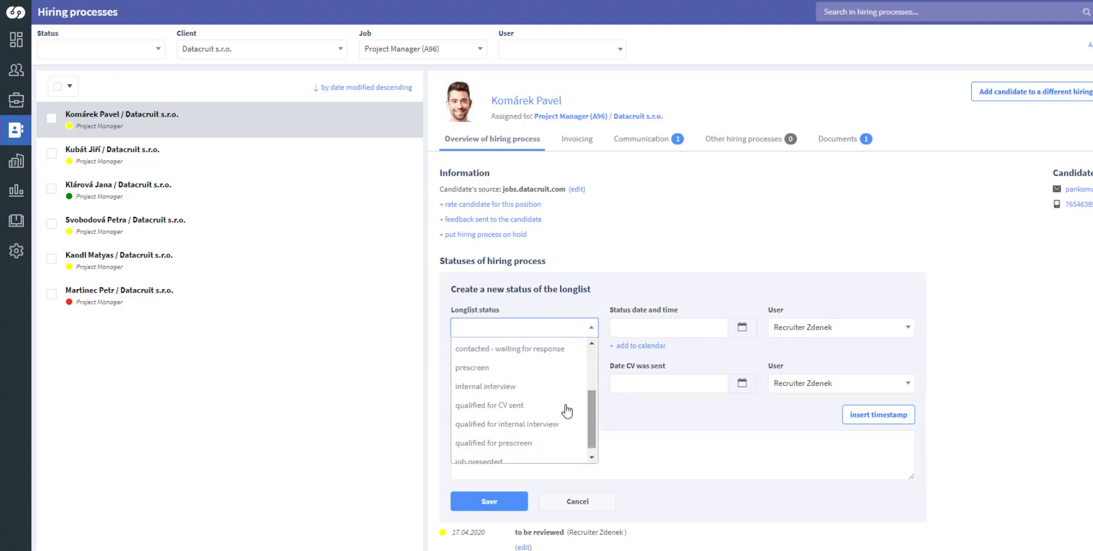
click(520, 387)
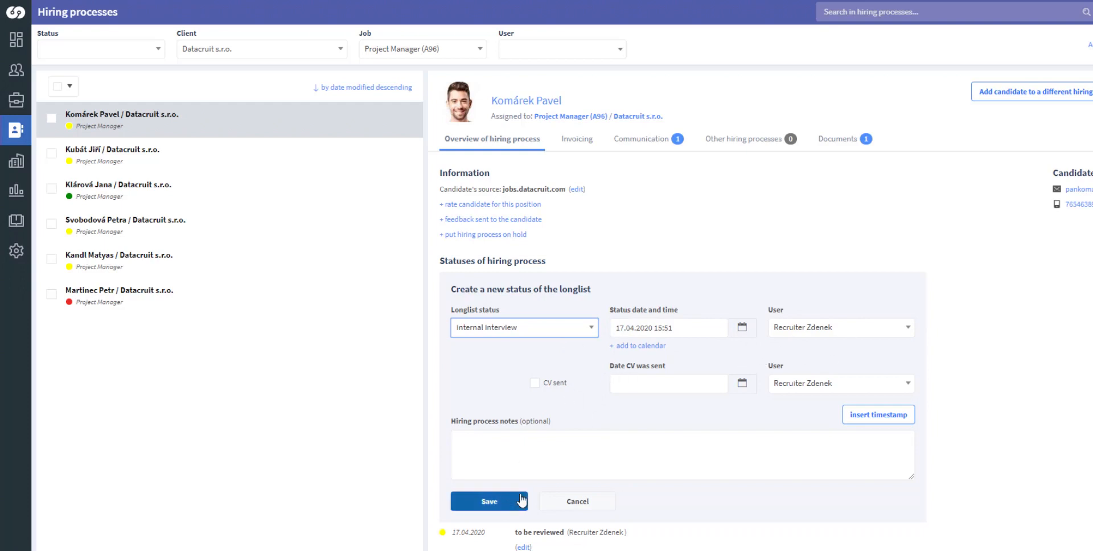
click(488, 501)
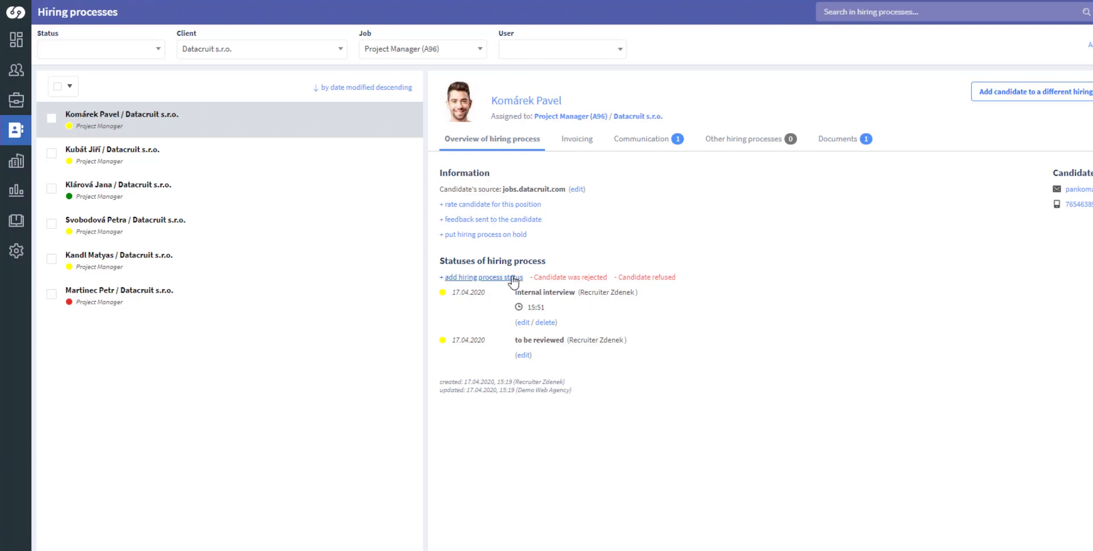
- Add and save a 'qualified for CV sent' status with CV sent date 17.04.2020
click(494, 278)
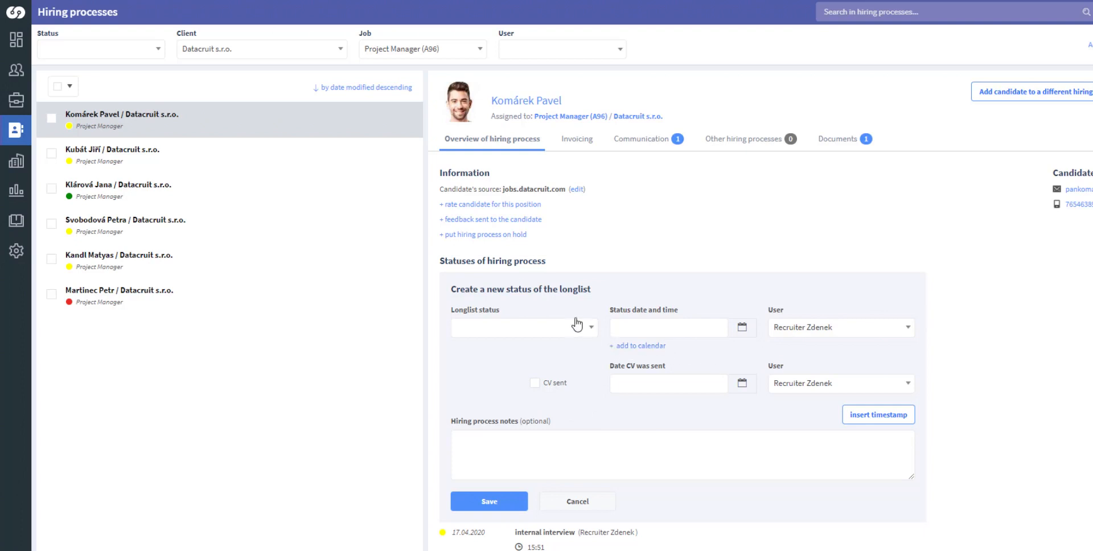
click(592, 330)
mouse_move(592, 352)
mouse_down()
mouse_move(590, 406)
mouse_move(601, 363)
mouse_up()
click(602, 358)
click(535, 386)
scroll(535, 390, down, 1)
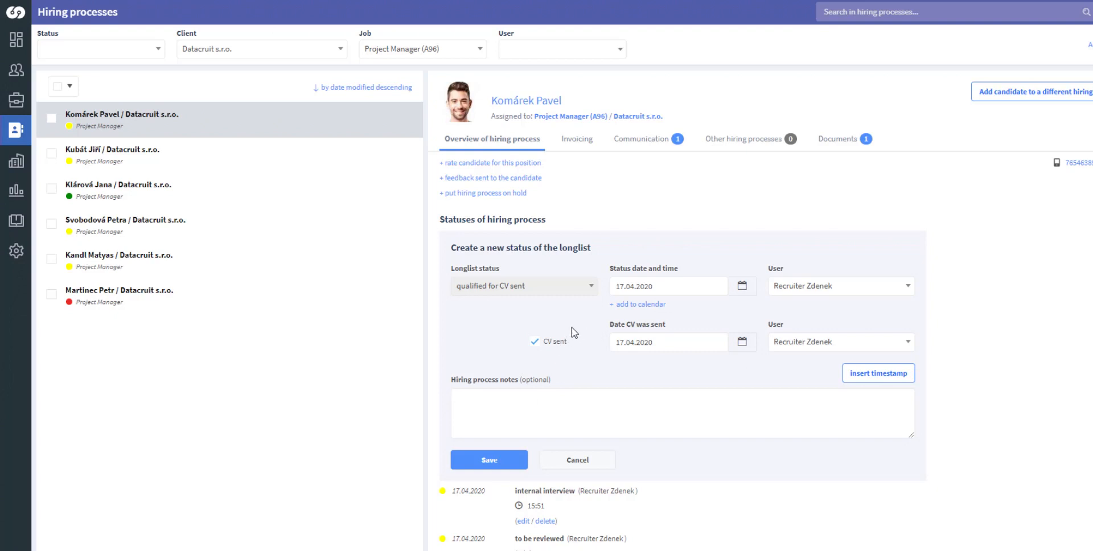
click(508, 468)
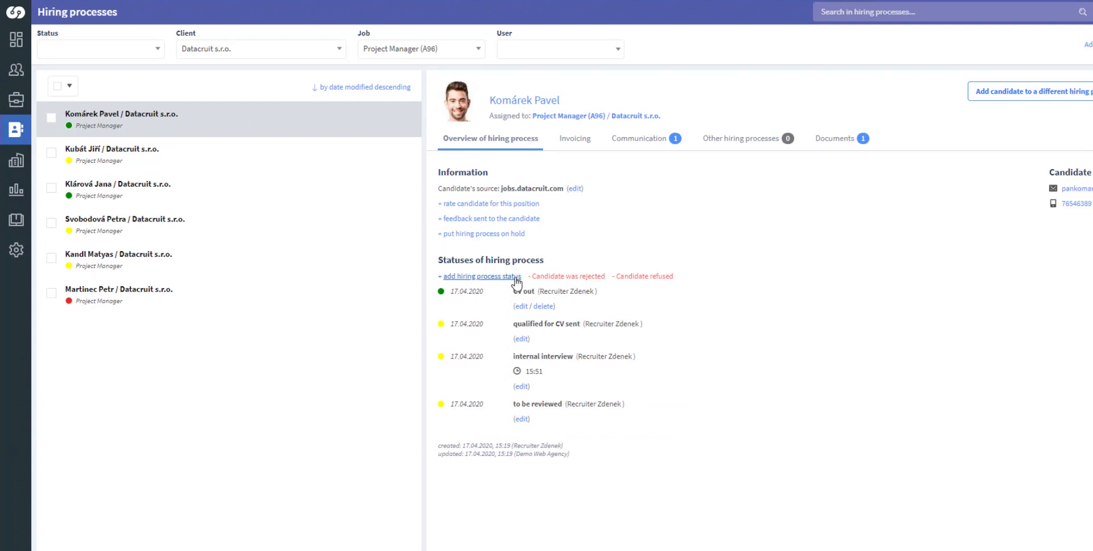
- Add and save an interview status dated 20.04.2020 at 15:00
click(495, 276)
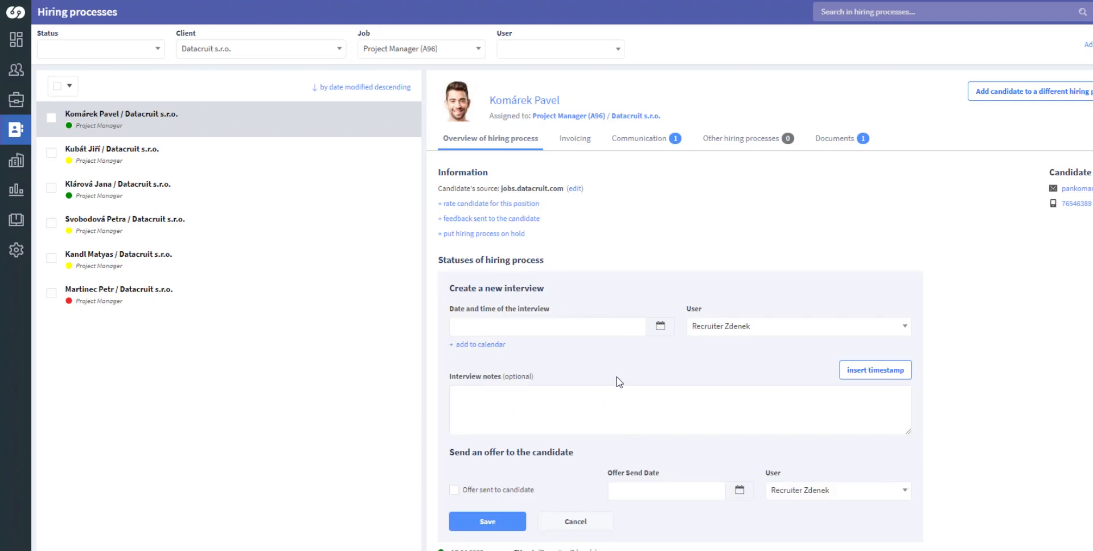
click(607, 328)
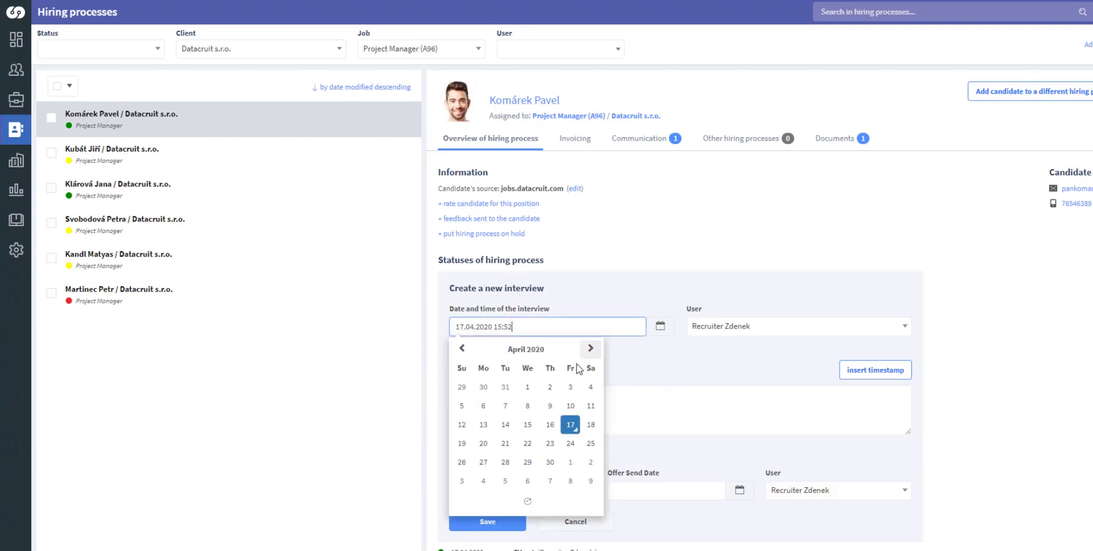
click(484, 446)
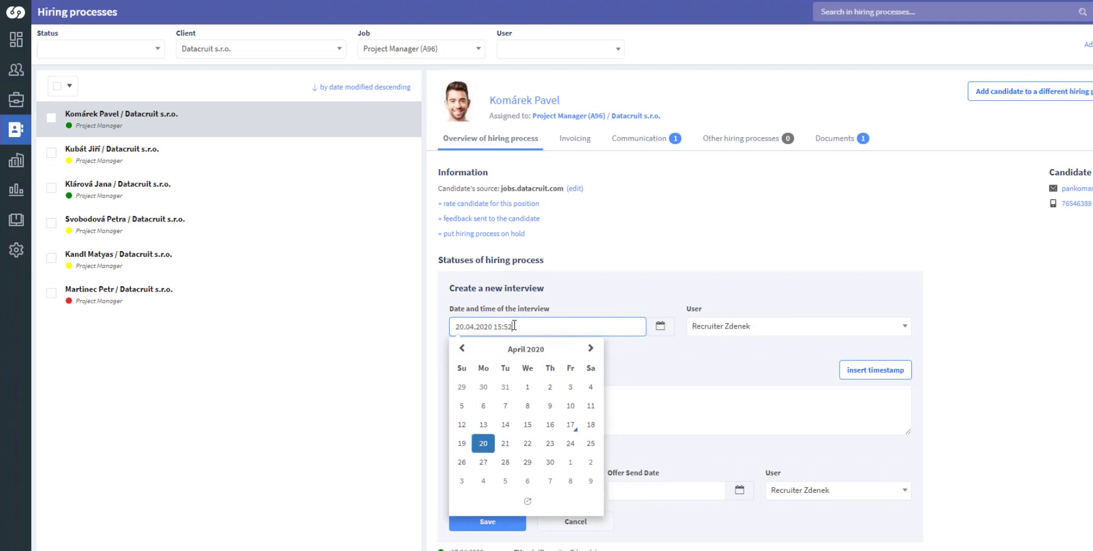
drag(514, 325, 508, 325)
click(633, 356)
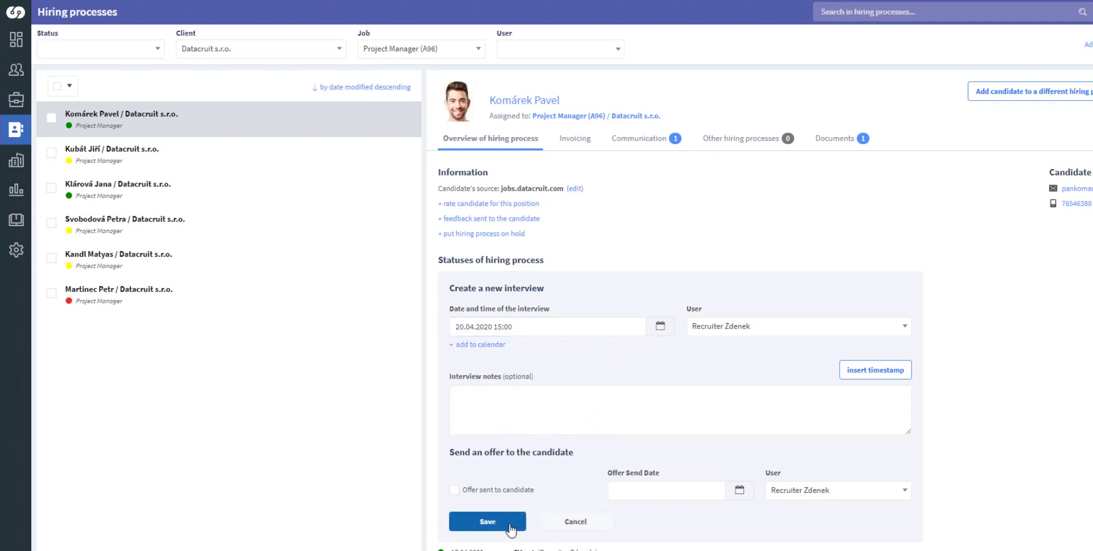
click(504, 523)
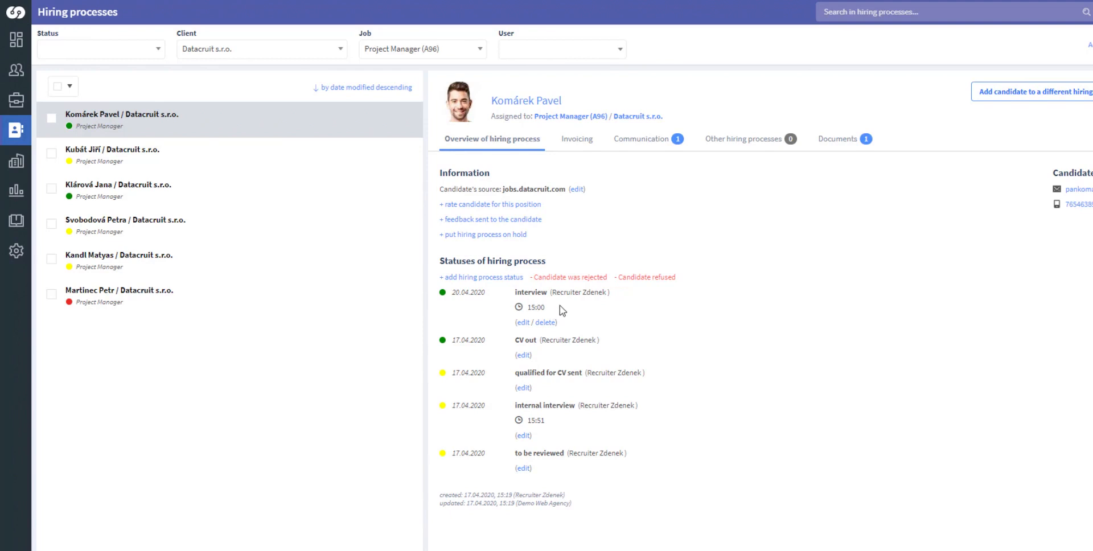
- E-mail the candidate the 'Client Interview' template invitation for 20.4.2020 at 15:00
click(653, 146)
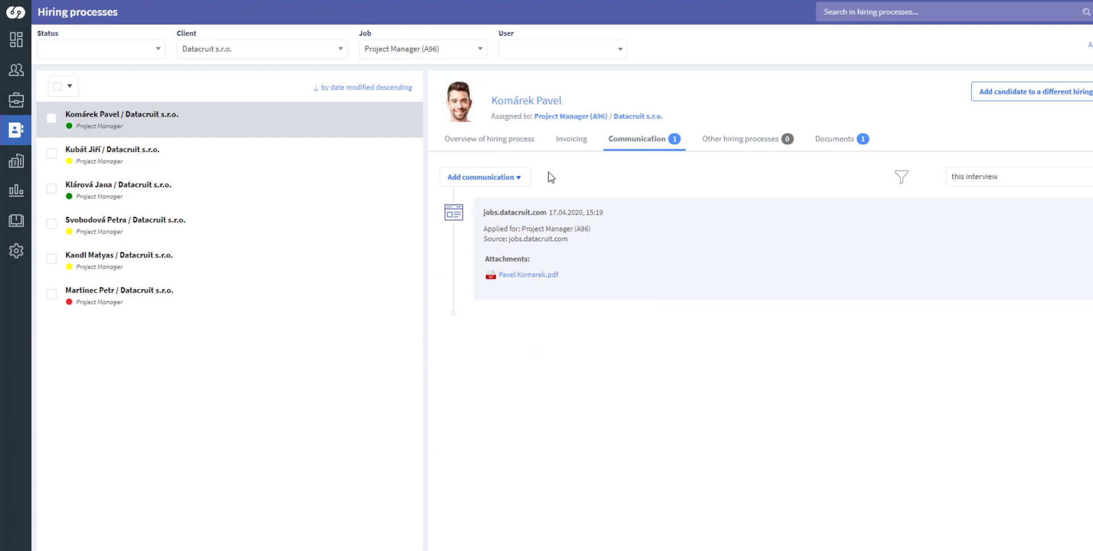
click(523, 179)
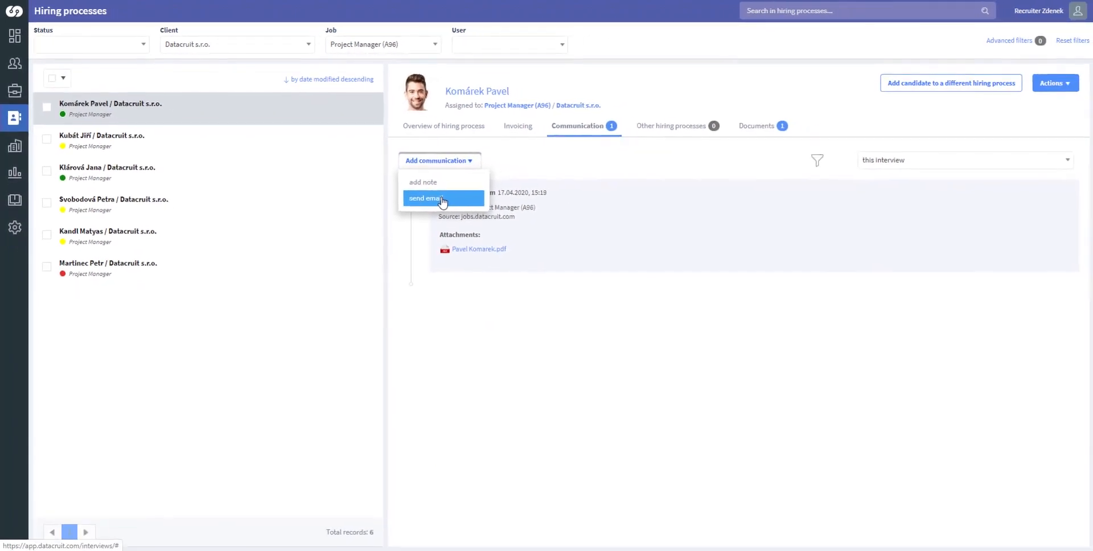
click(487, 219)
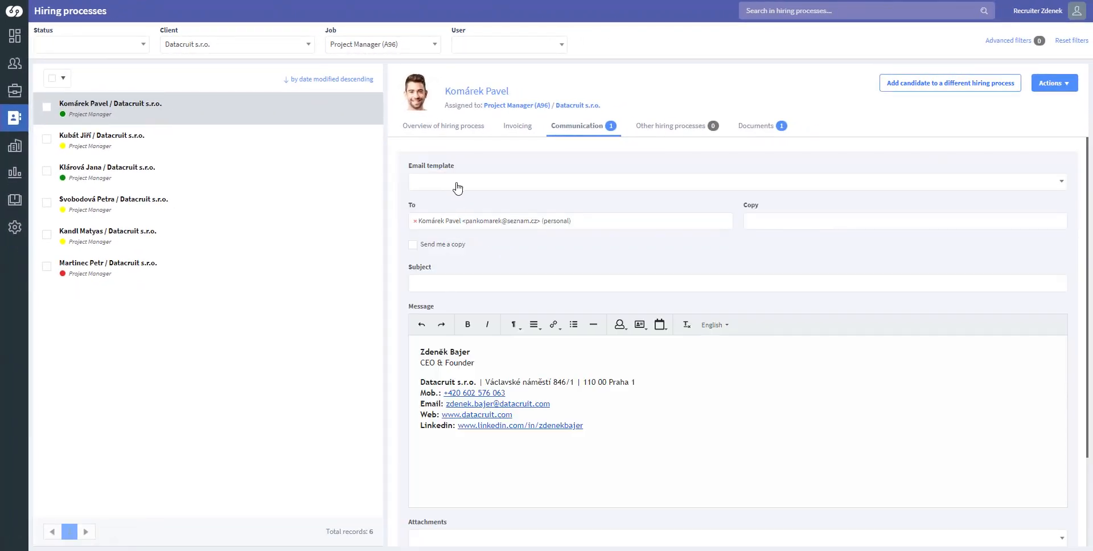
click(490, 182)
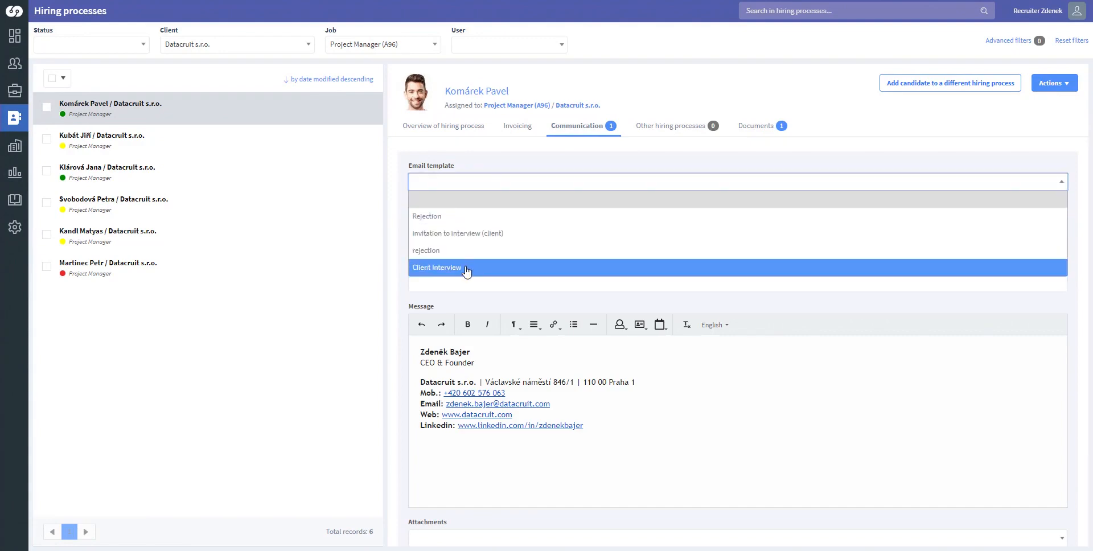
click(468, 269)
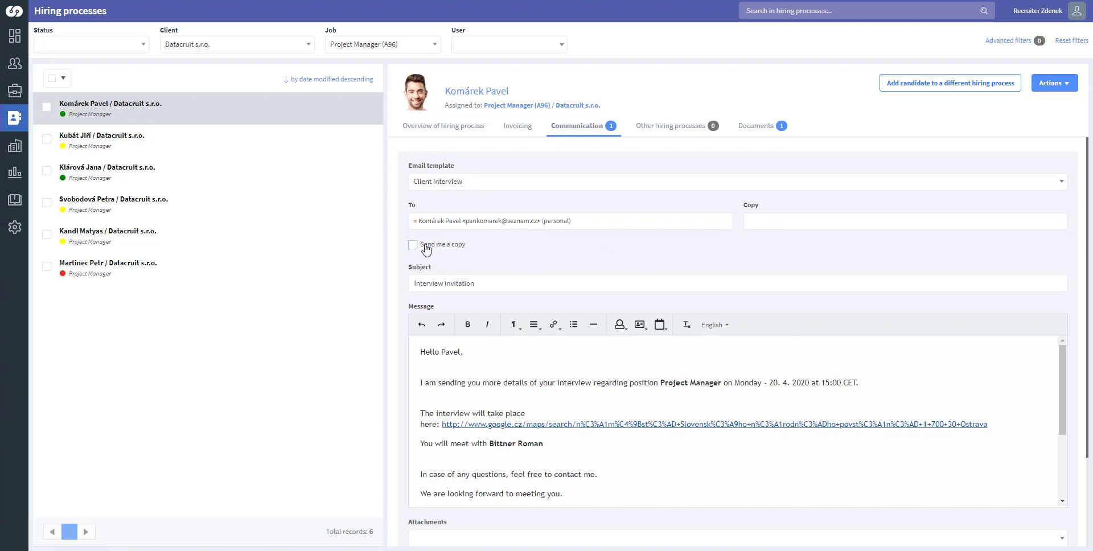
scroll(541, 247, down, 3)
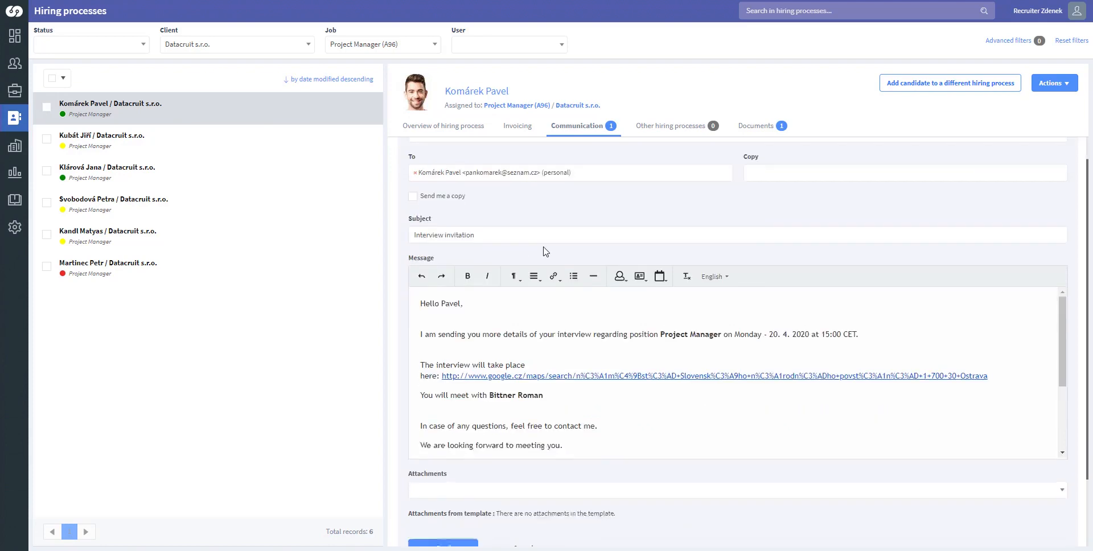
scroll(574, 262, down, 1)
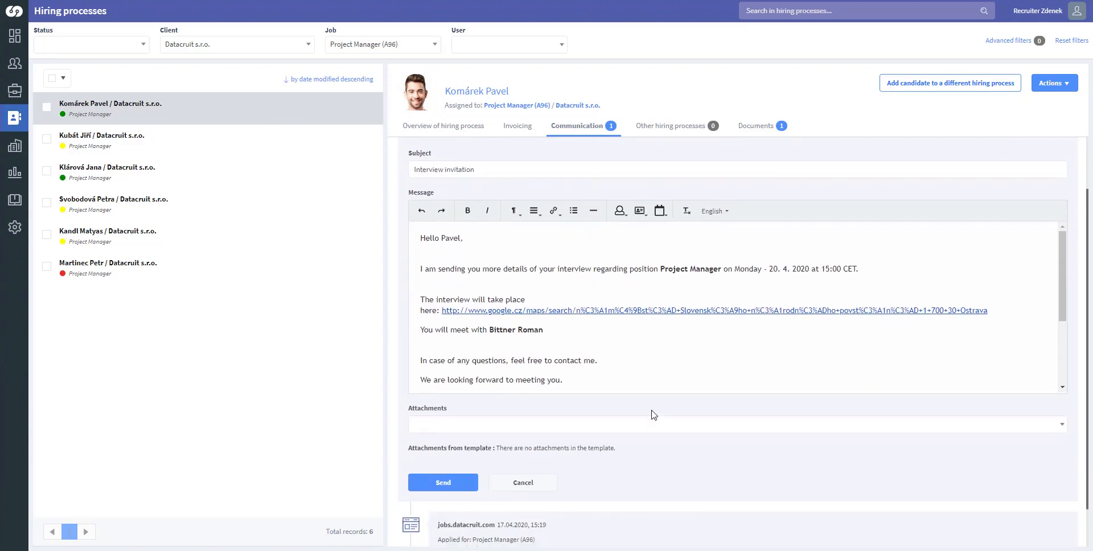
drag(775, 269, 858, 270)
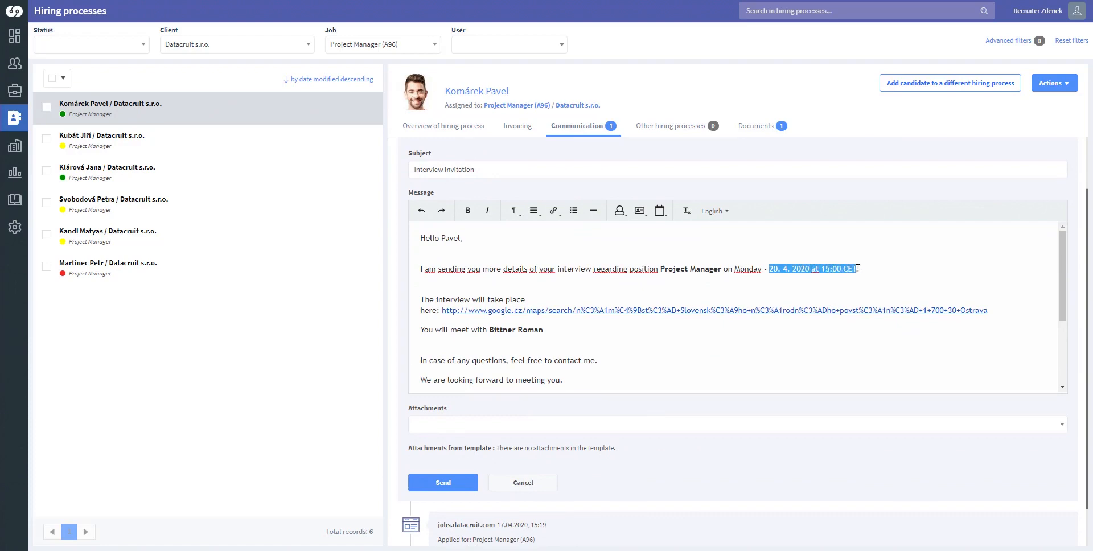
click(807, 297)
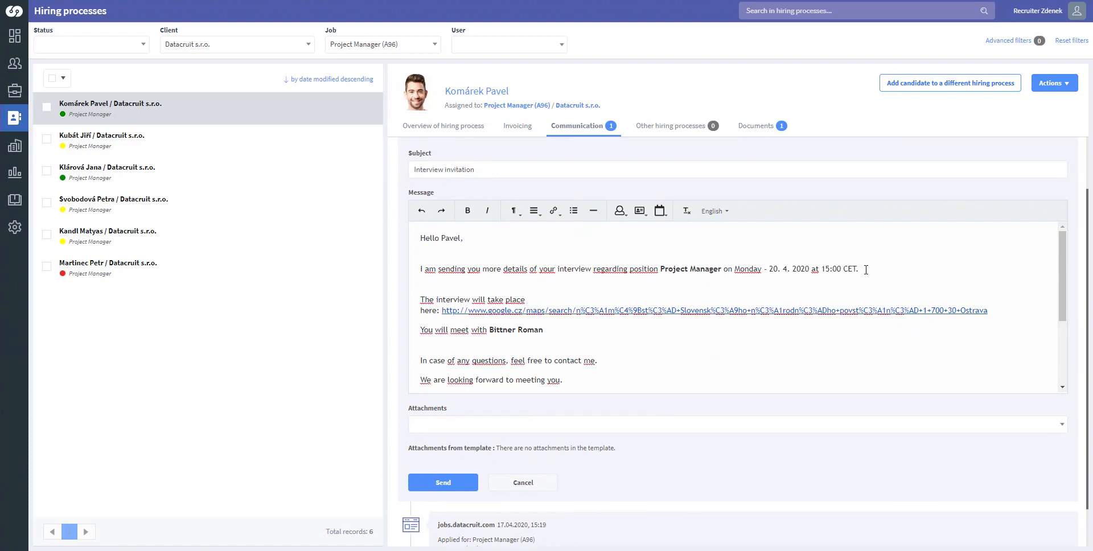
click(440, 490)
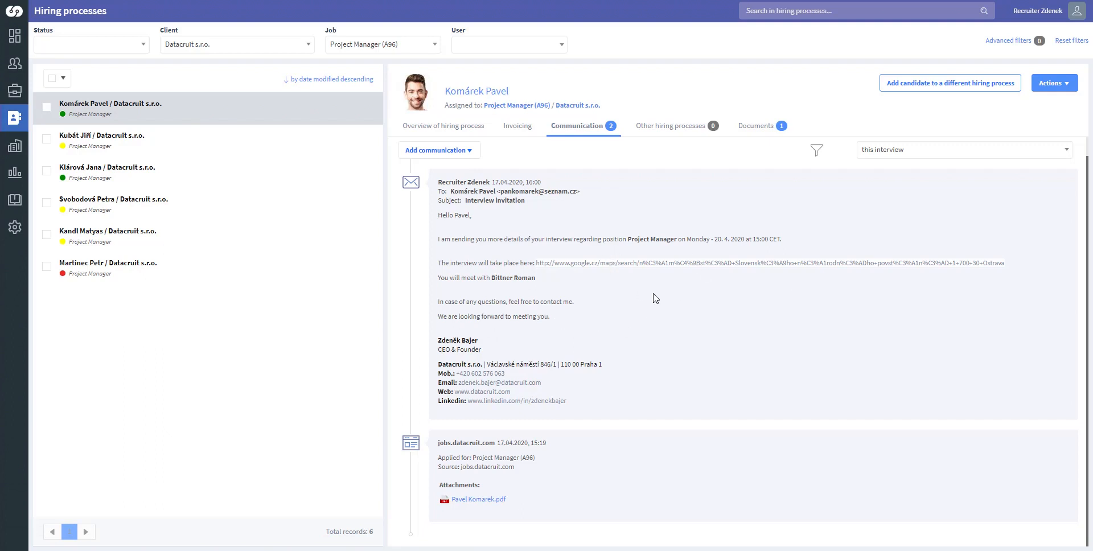
- Review the sent invitation, leave the communication filter unchanged, and go back to the hiring process overview
click(893, 157)
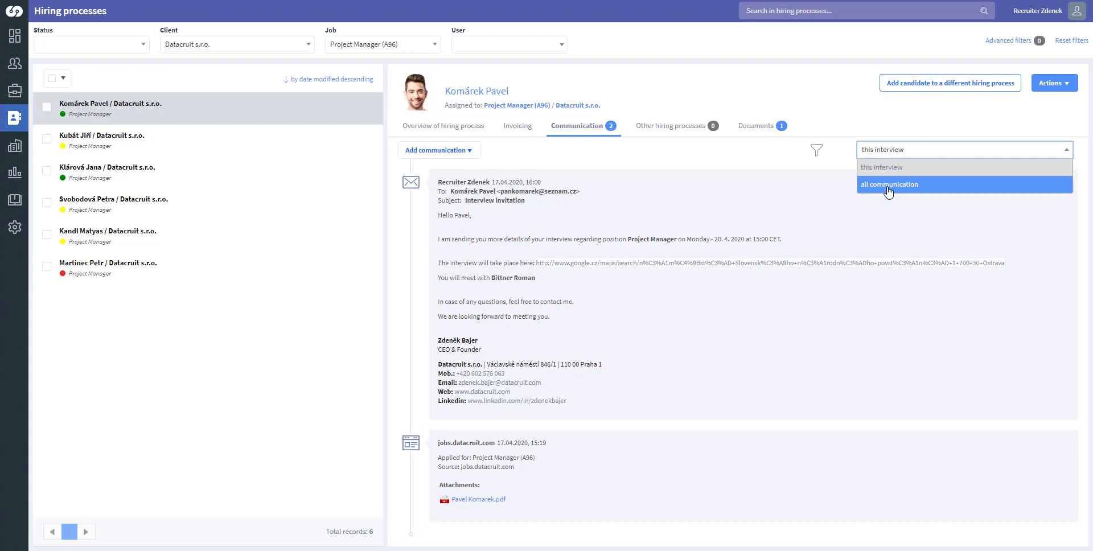
click(672, 188)
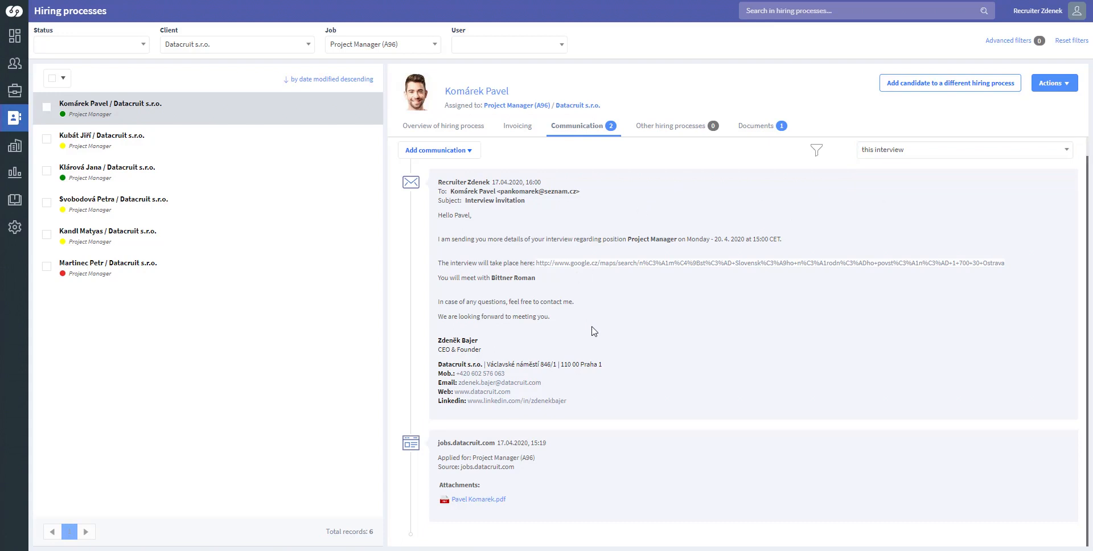
click(447, 129)
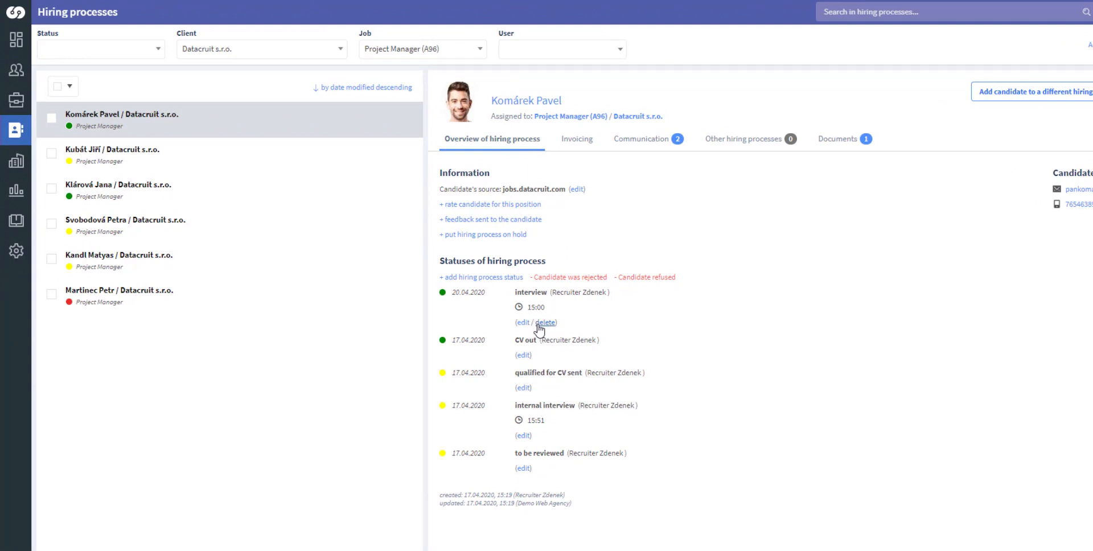
- Add an 'Offer sent to candidate' hiring process status dated 17.04.2020
click(501, 279)
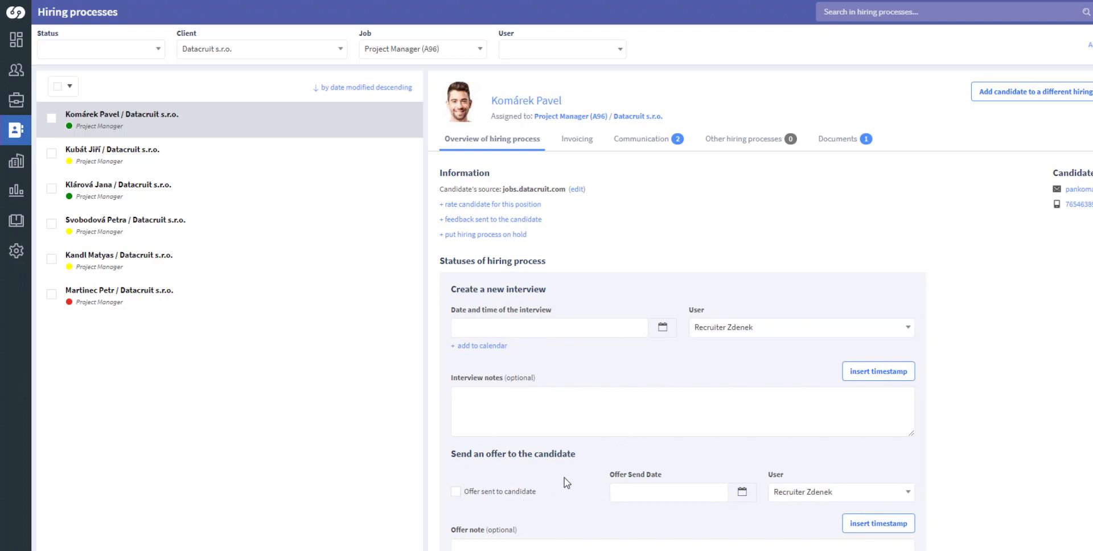
scroll(574, 455, down, 2)
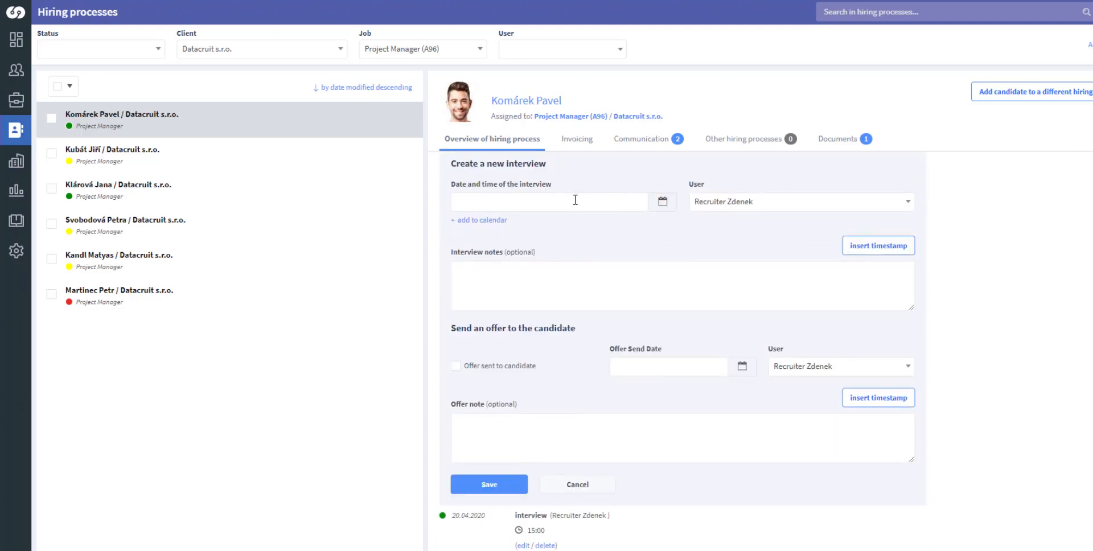
click(456, 366)
click(504, 486)
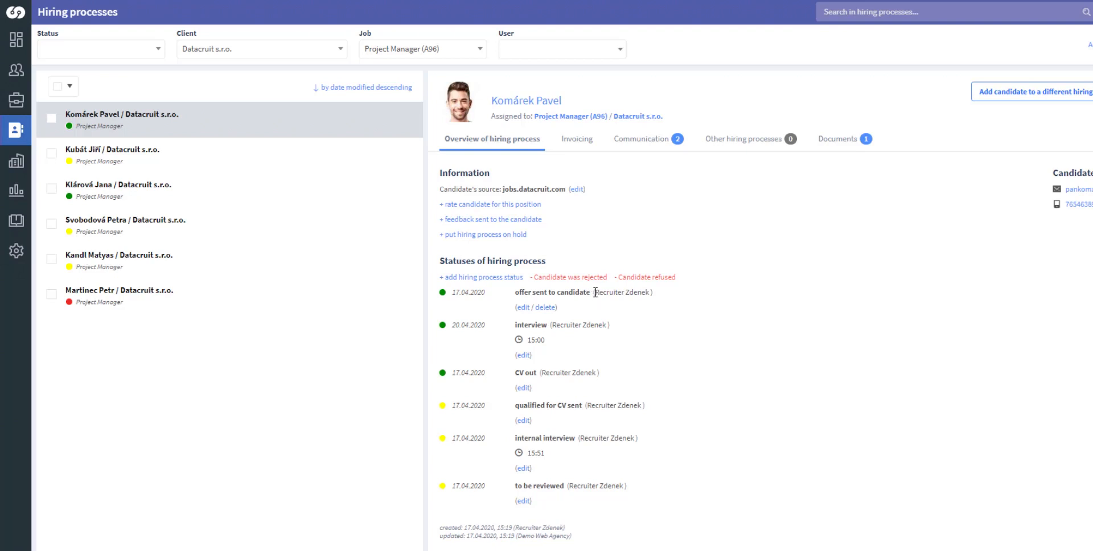
- Record the accepted offer with placement status 'started', start date 01.05.2020, and a stamped note
click(516, 279)
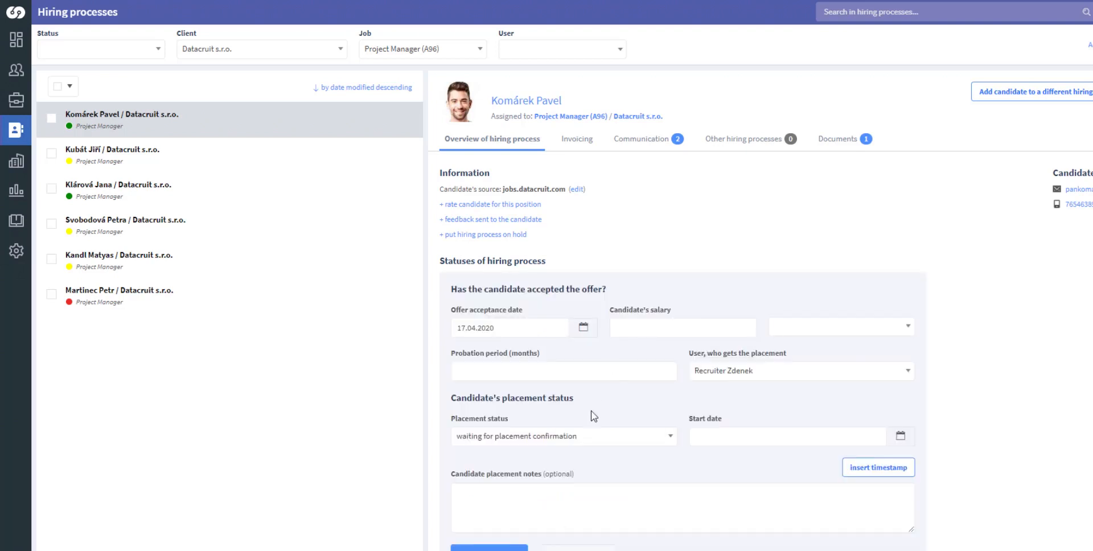
scroll(621, 427, down, 2)
scroll(666, 324, up, 2)
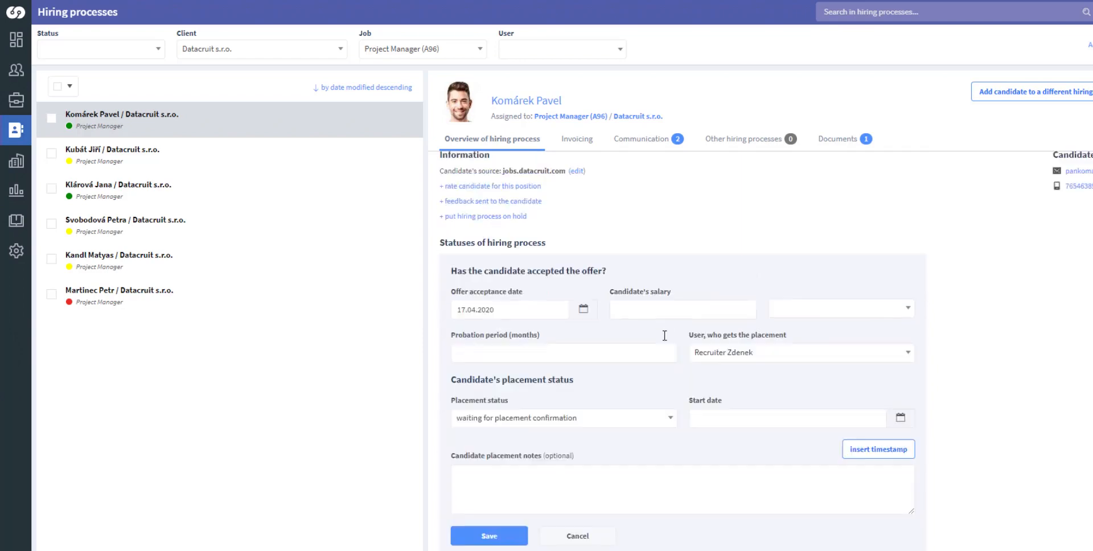
click(670, 439)
click(476, 477)
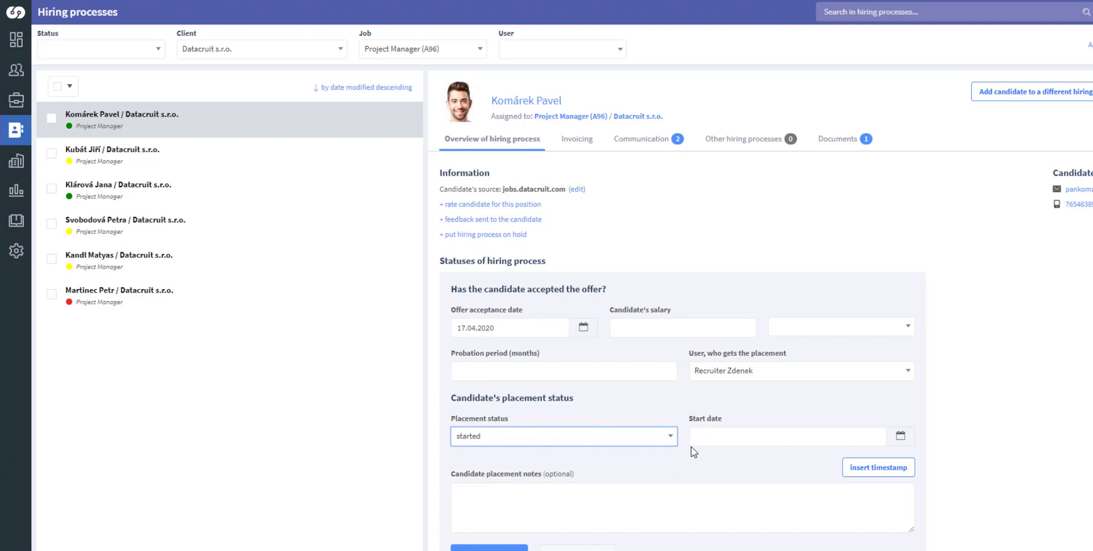
click(725, 440)
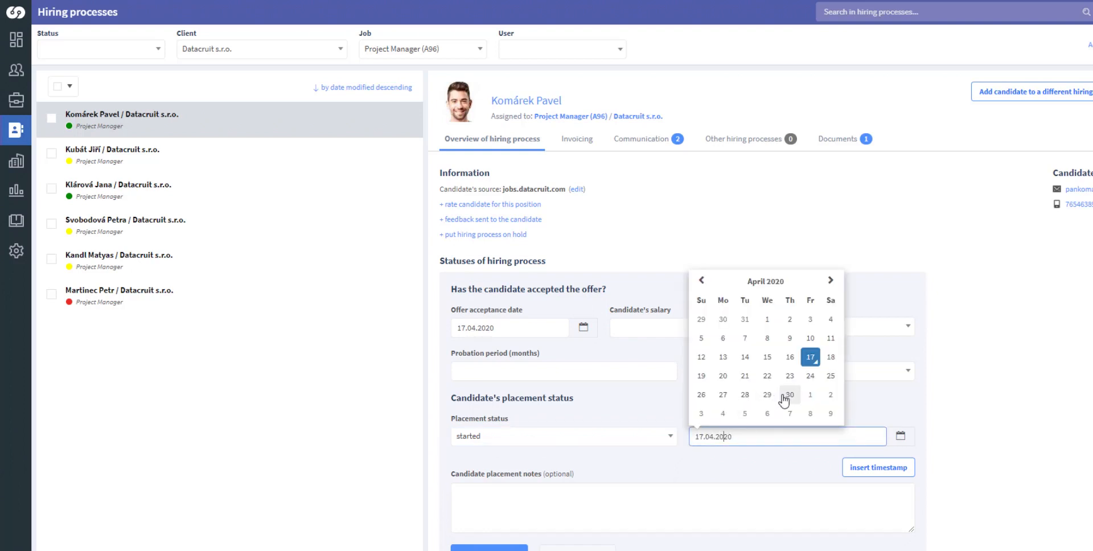
click(811, 398)
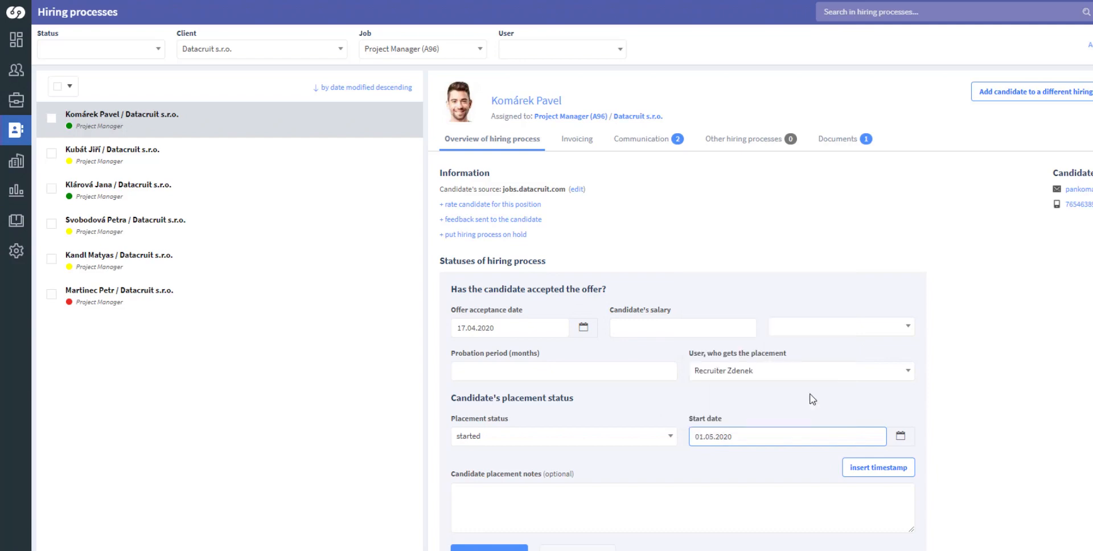
click(879, 475)
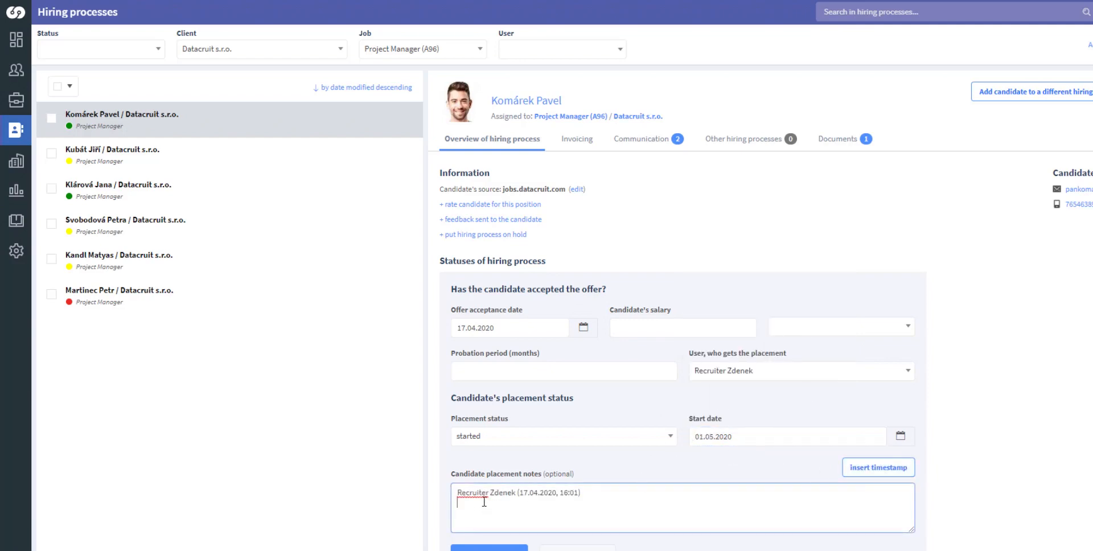
scroll(483, 435, down, 2)
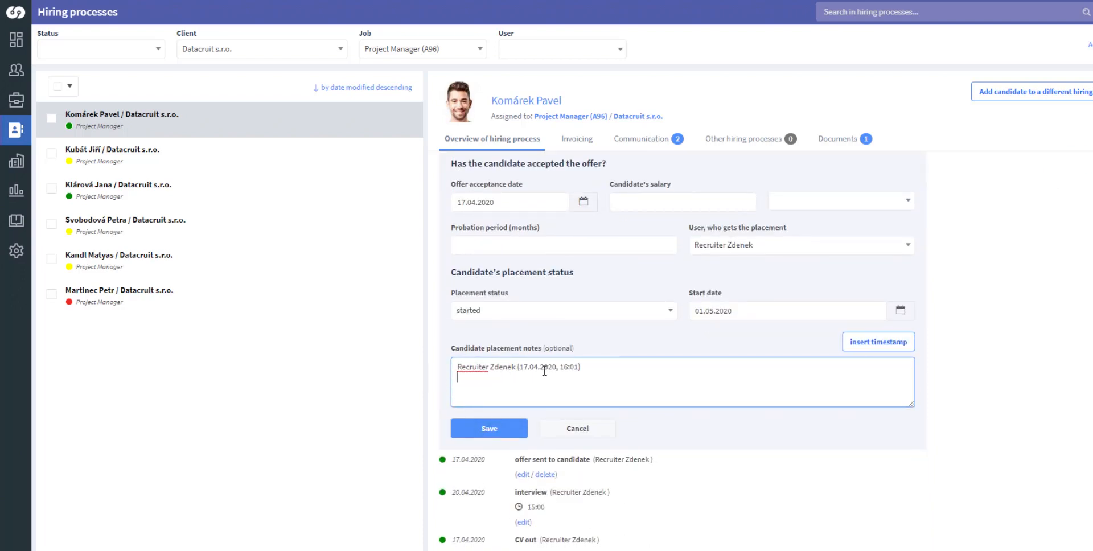
click(508, 429)
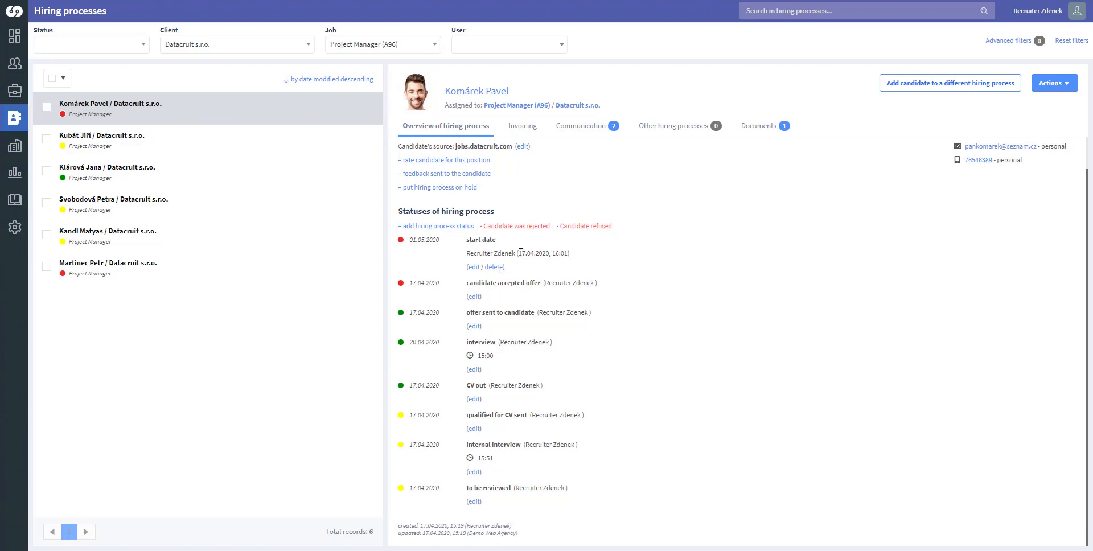
scroll(519, 257, up, 1)
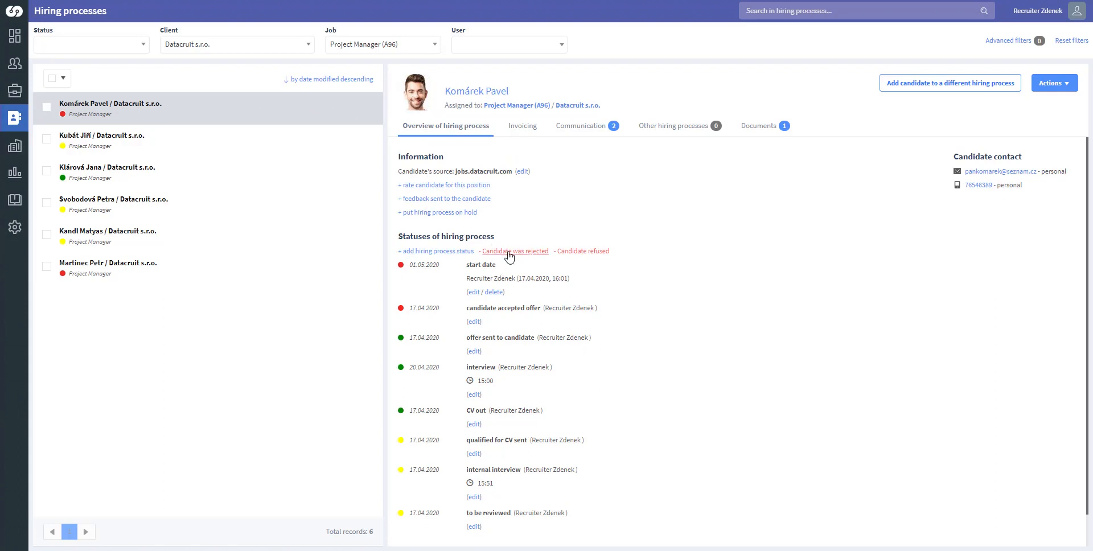
- Open the second candidate's hiring process, preview their Word CV under Documents, then return to the overview
click(297, 142)
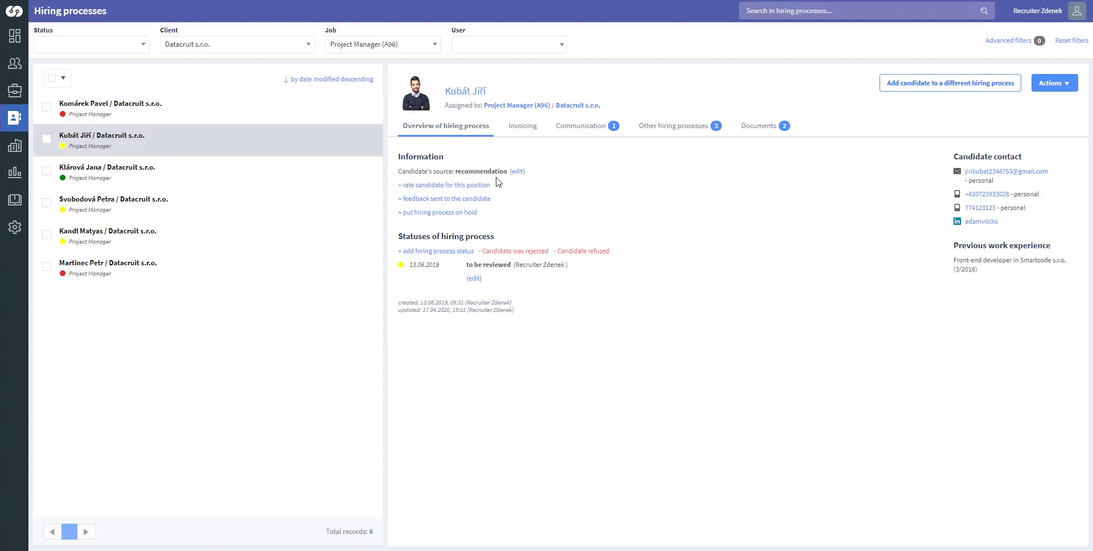
click(761, 126)
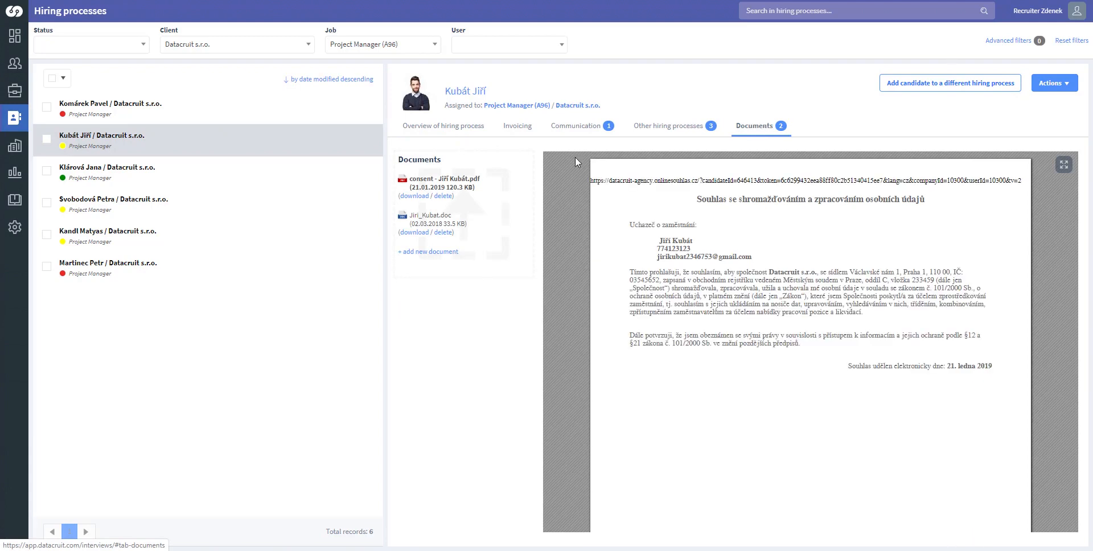
click(446, 219)
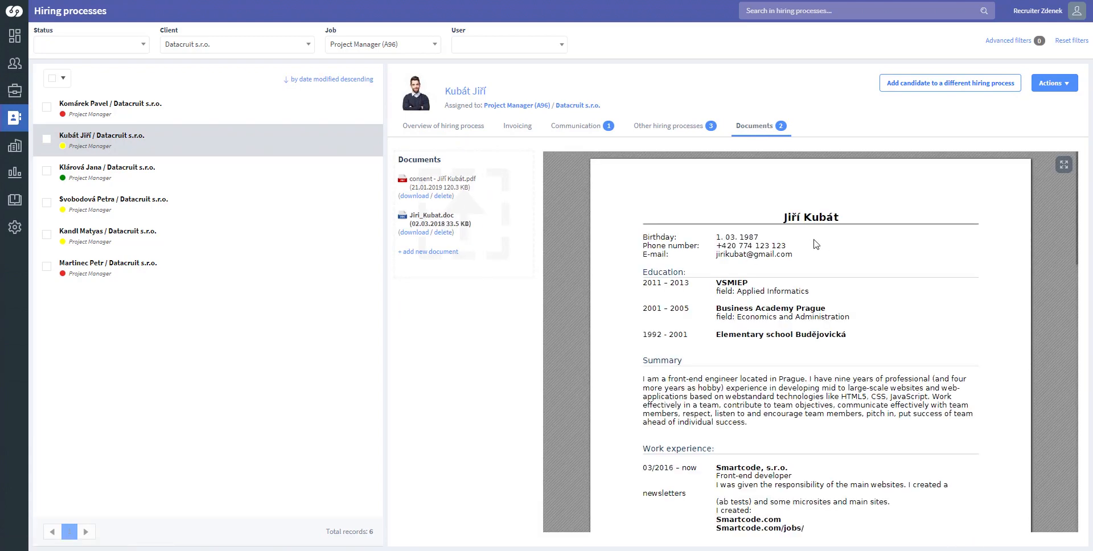
scroll(816, 244, down, 6)
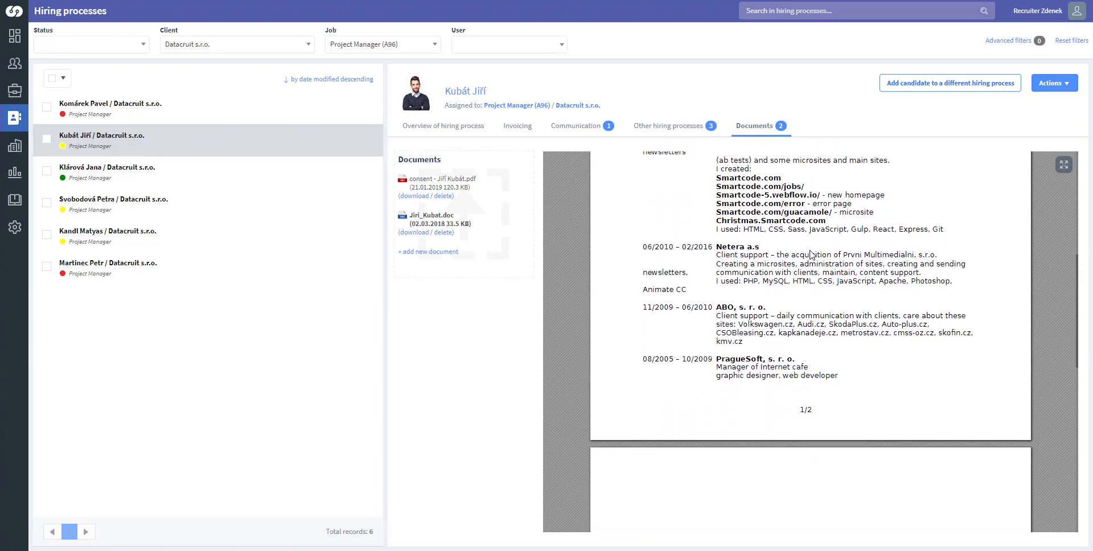
scroll(812, 255, down, 1)
scroll(810, 256, up, 7)
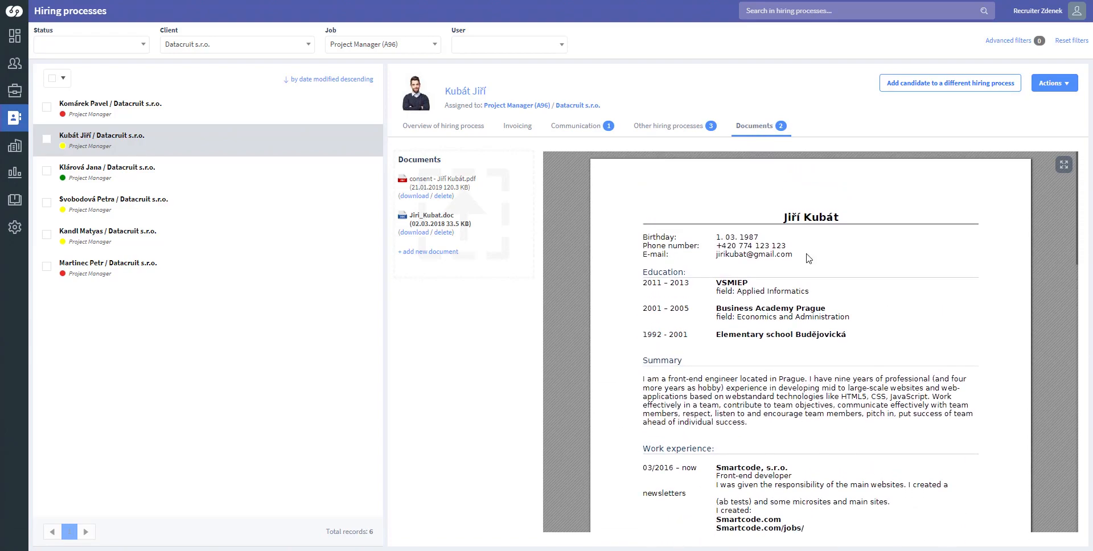
scroll(809, 259, down, 6)
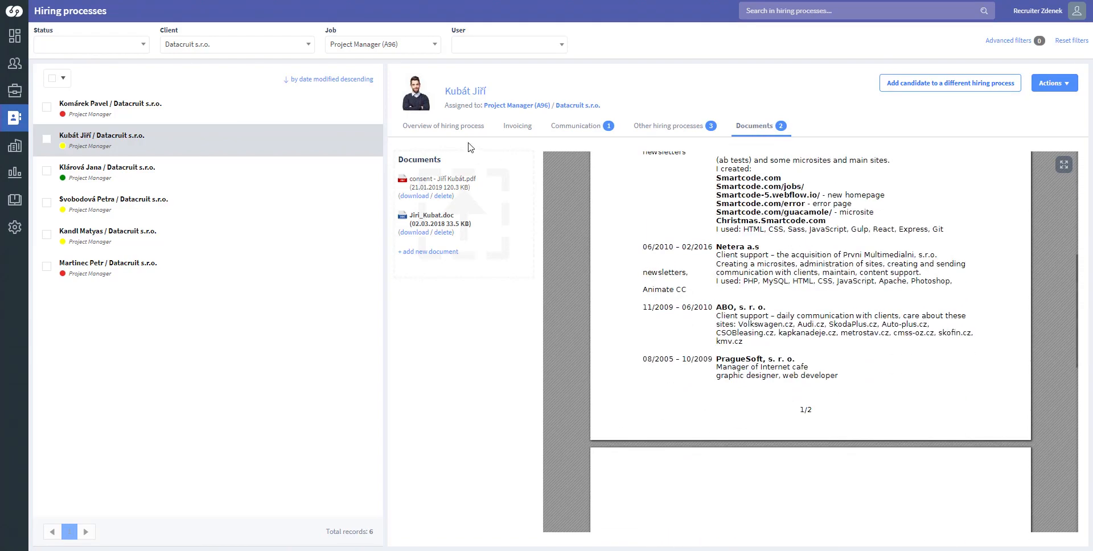
click(470, 128)
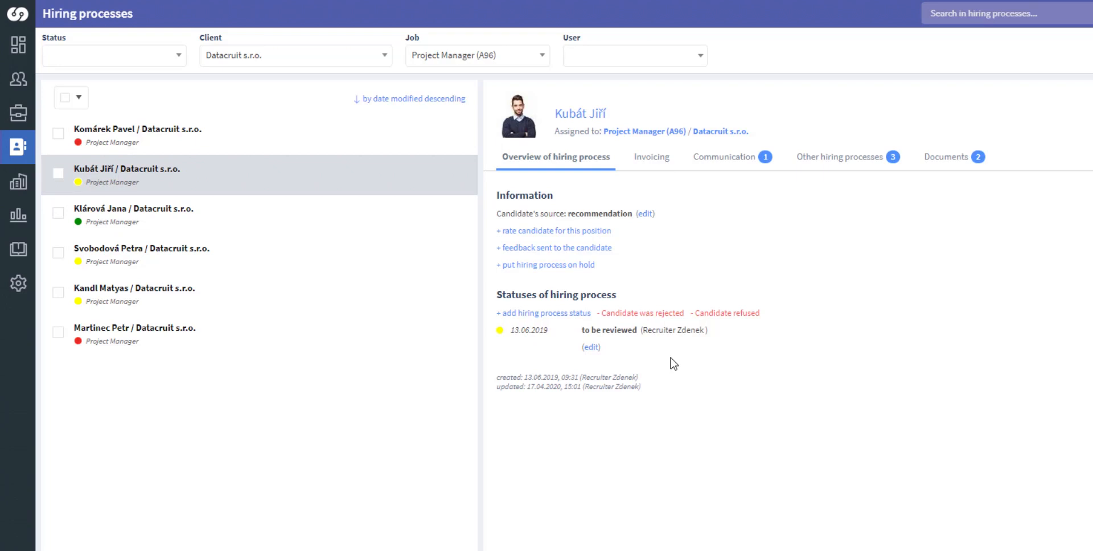
- Mark the candidate as rejected with reason 'not fit', dated 17.04.2020
click(659, 314)
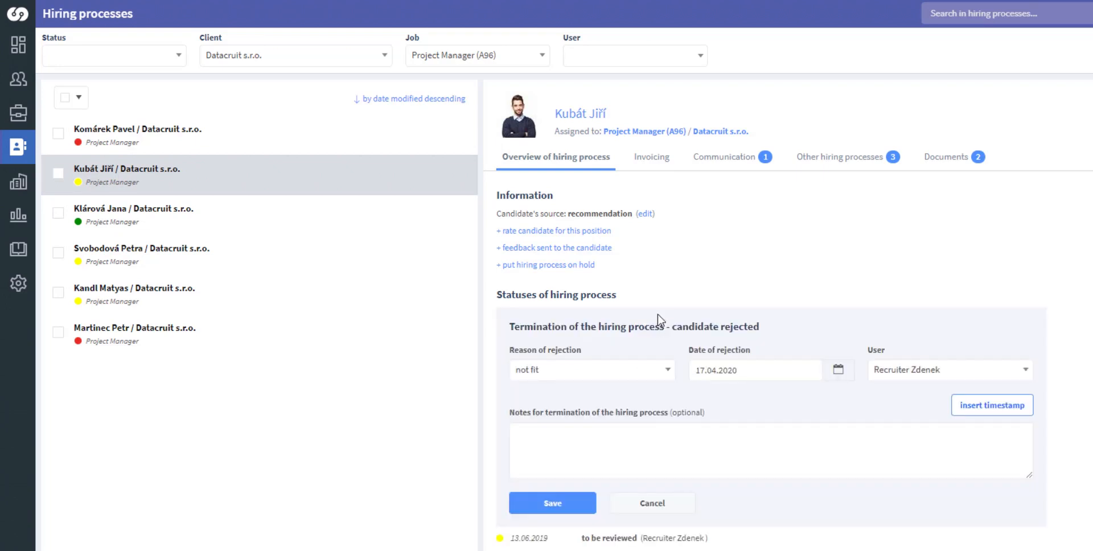
click(670, 373)
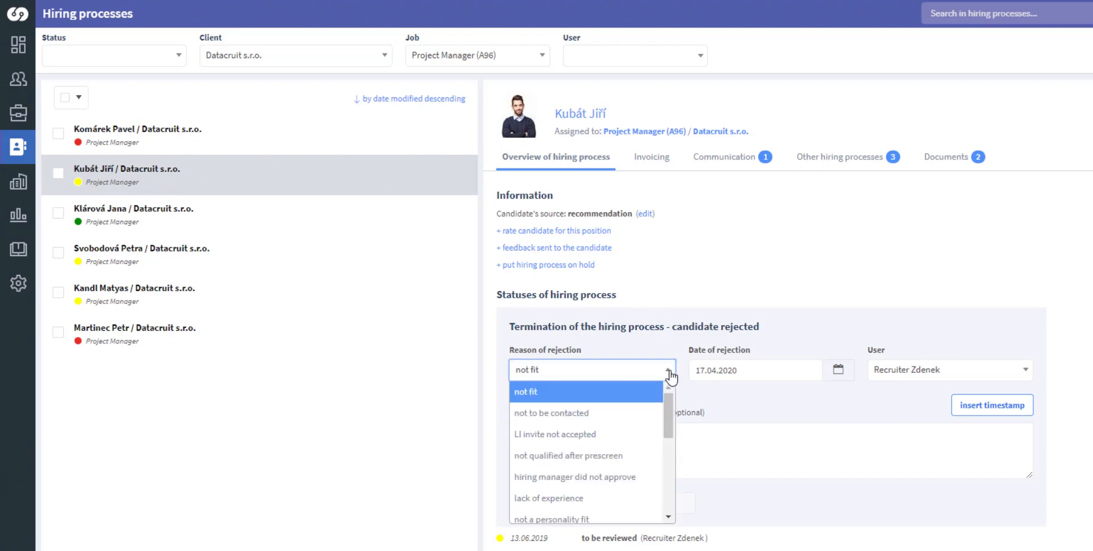
mouse_move(668, 416)
mouse_down()
mouse_move(667, 439)
mouse_move(663, 398)
mouse_up()
click(622, 391)
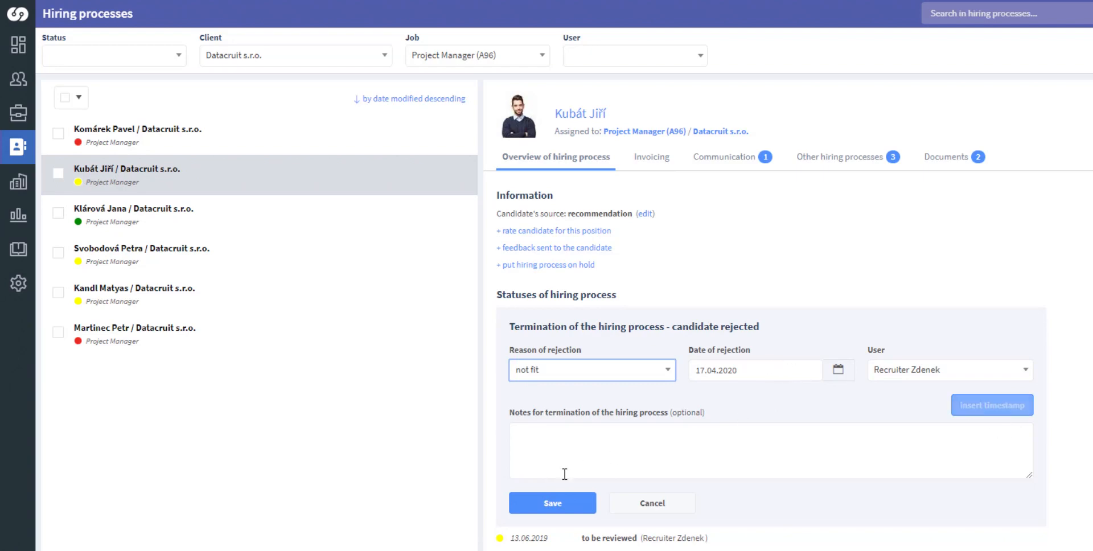
click(556, 502)
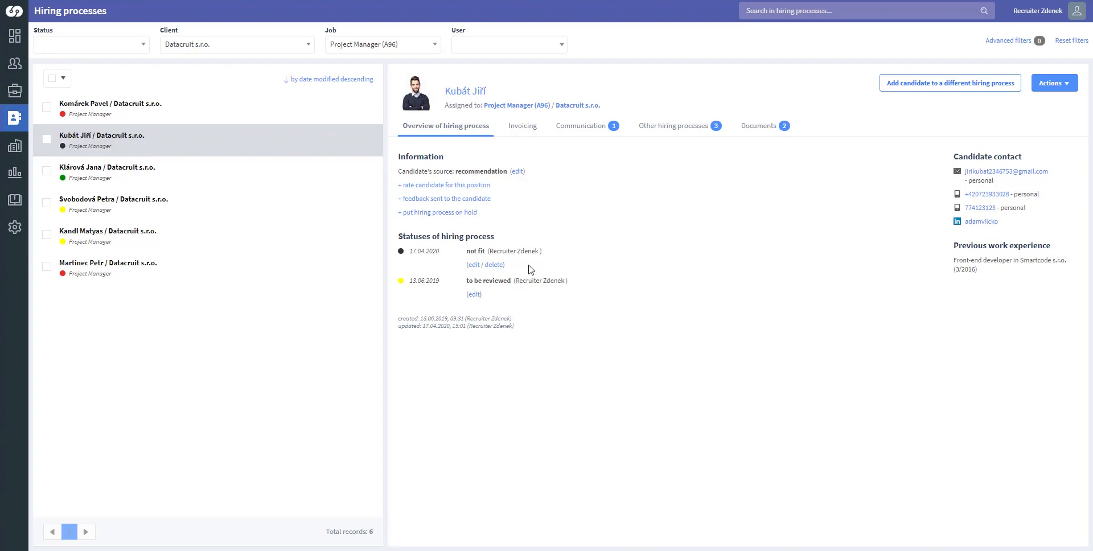
- Email the candidate the Rejection template with subject 'Feedback after interview'
click(571, 133)
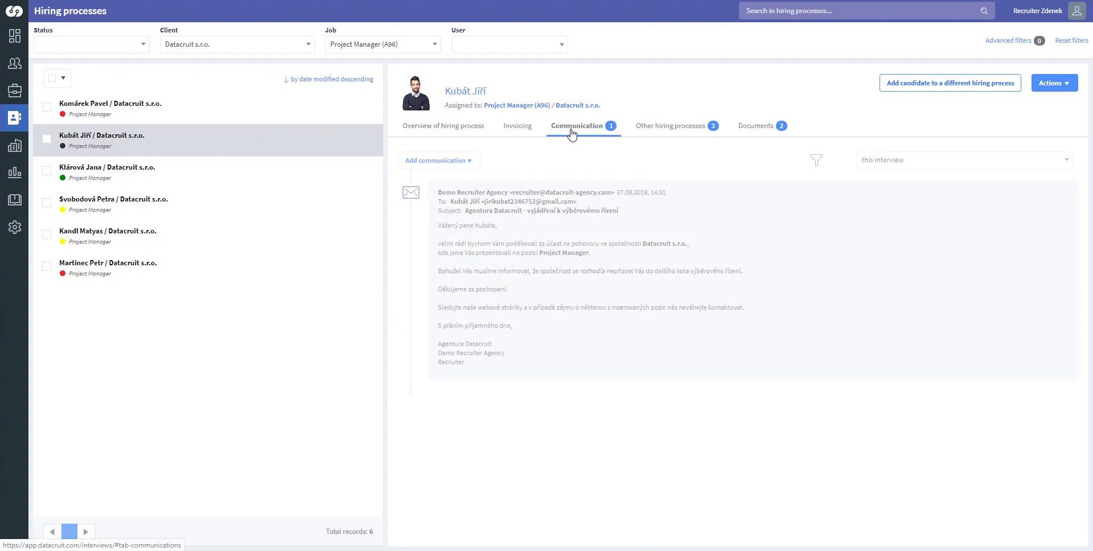
click(474, 166)
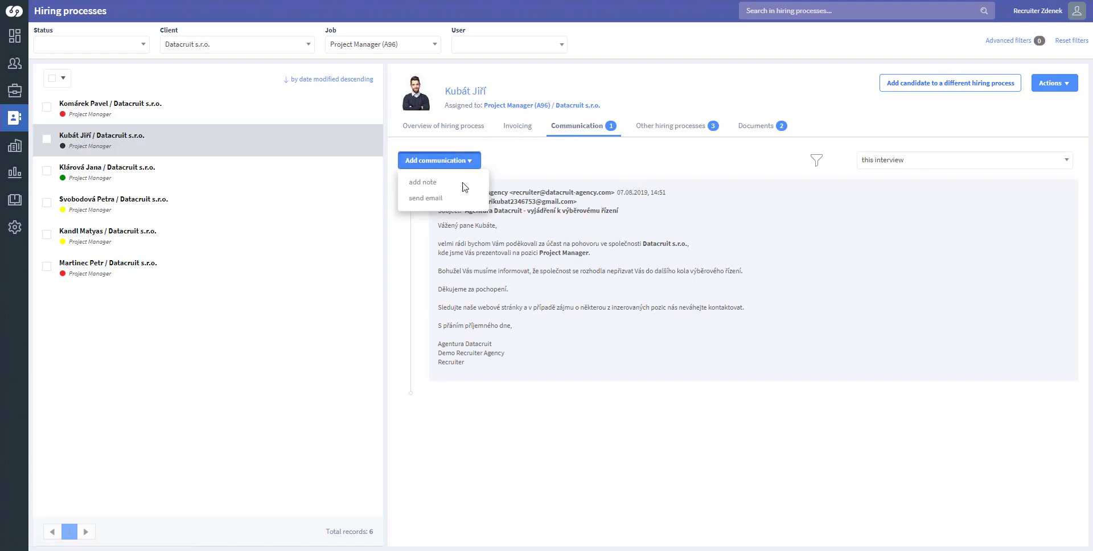
click(440, 202)
click(476, 181)
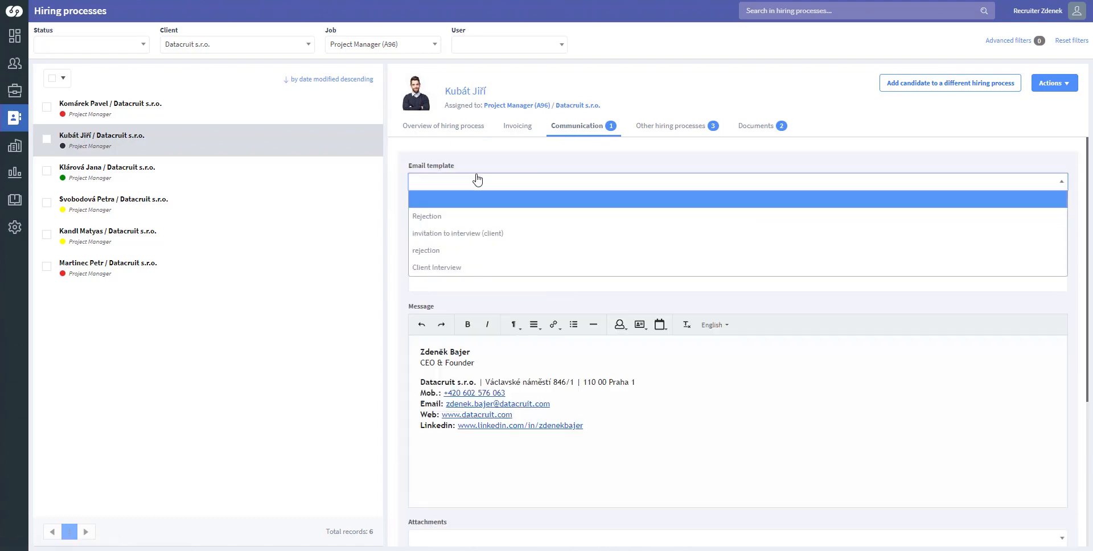
click(454, 219)
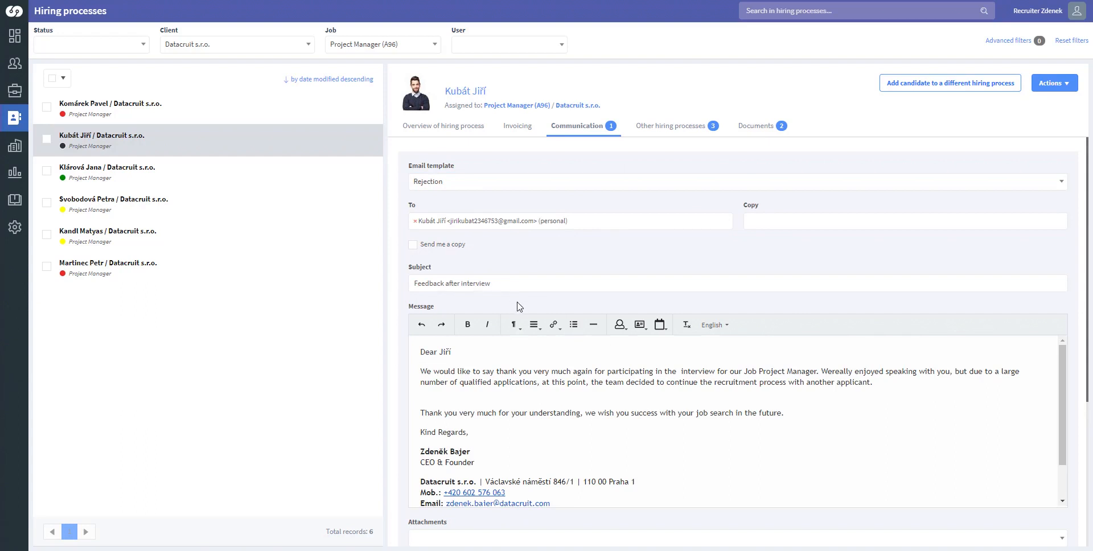
scroll(519, 307, down, 1)
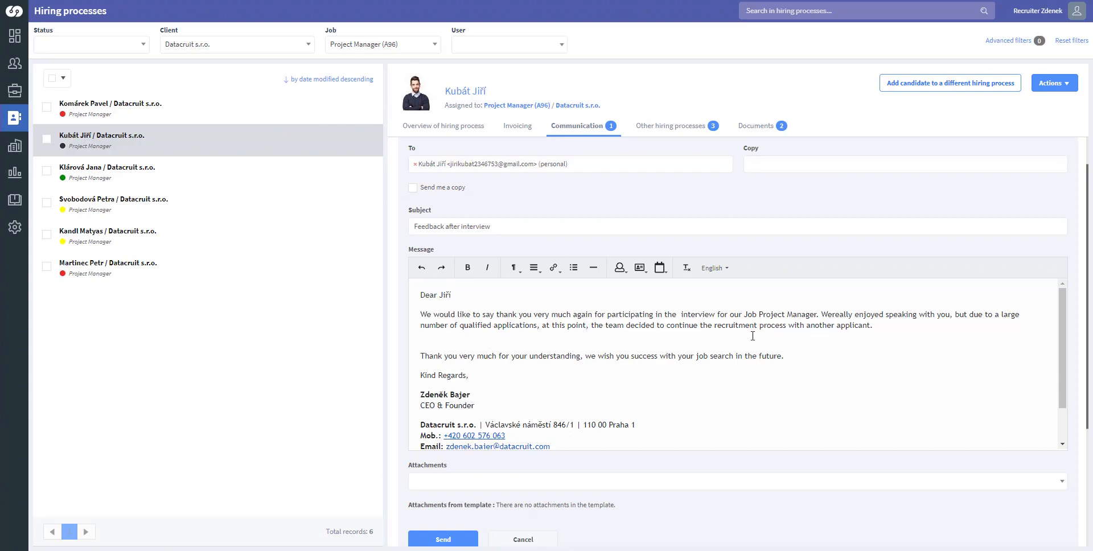
scroll(626, 324, down, 1)
click(441, 539)
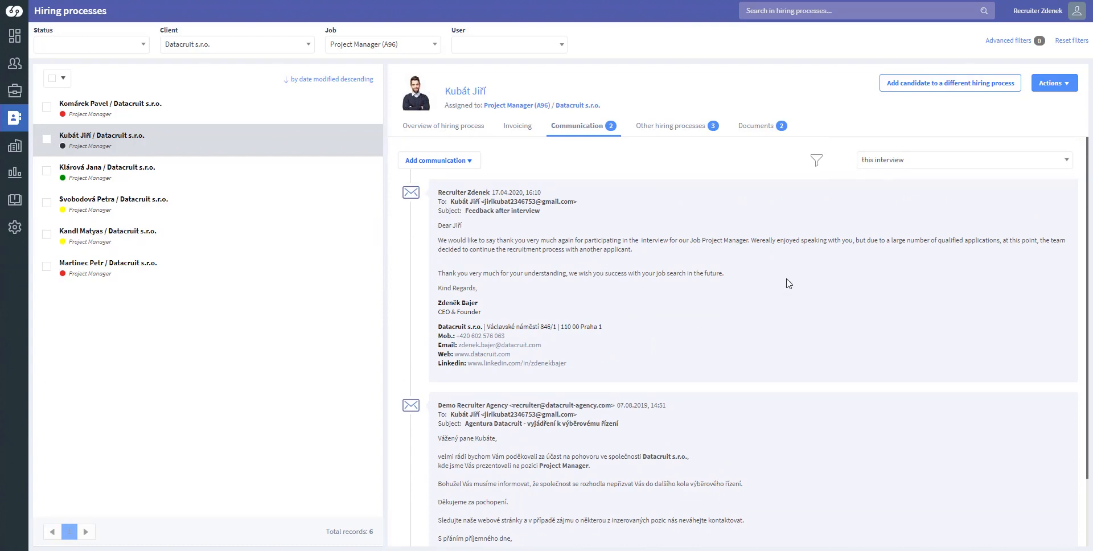
click(481, 133)
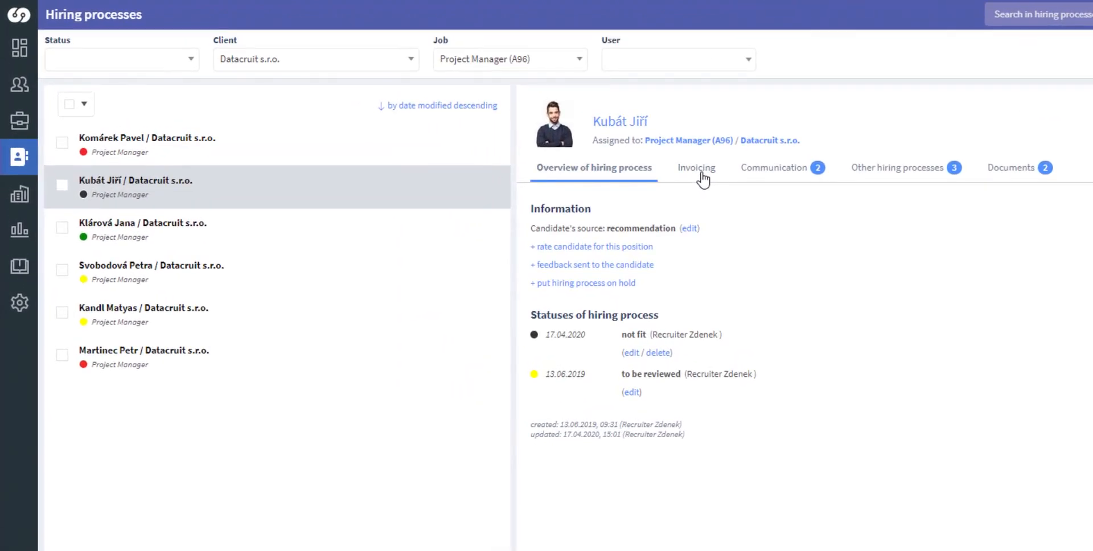
- Show the candidate's Invoicing tab, opening and cancelling the invoice setup, sharing and payment forms
click(702, 178)
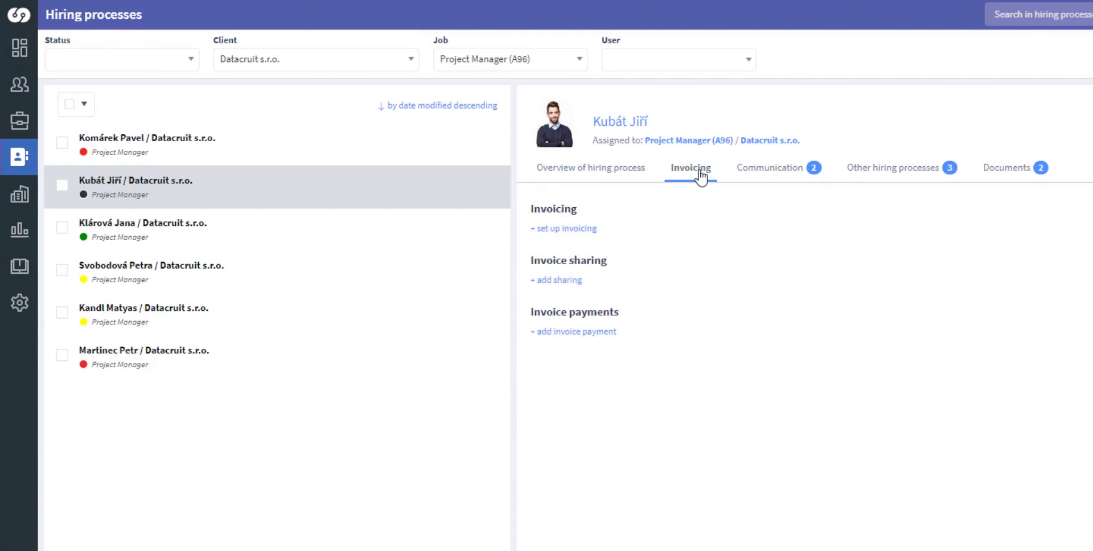
click(582, 229)
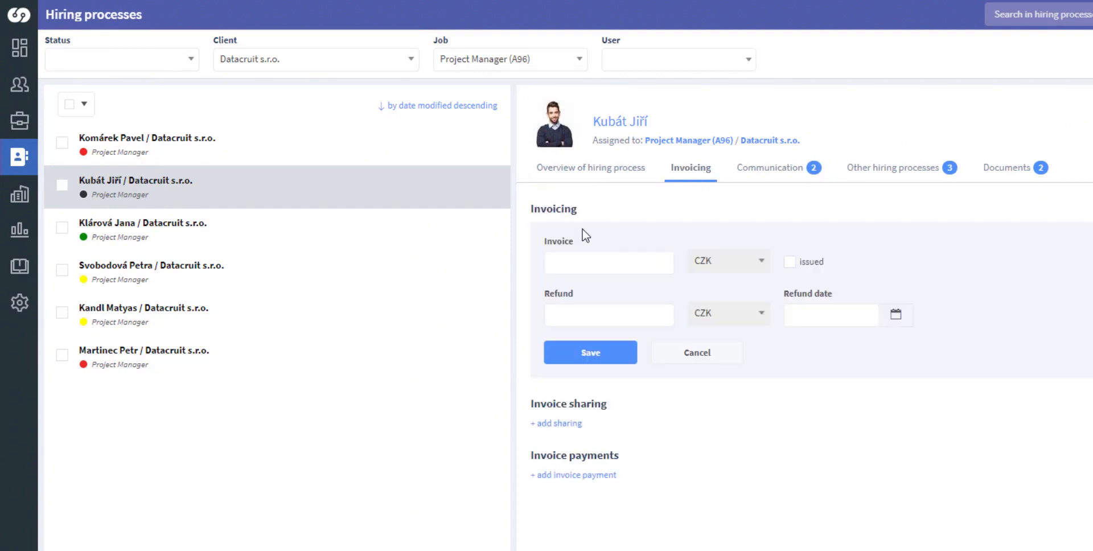
click(715, 357)
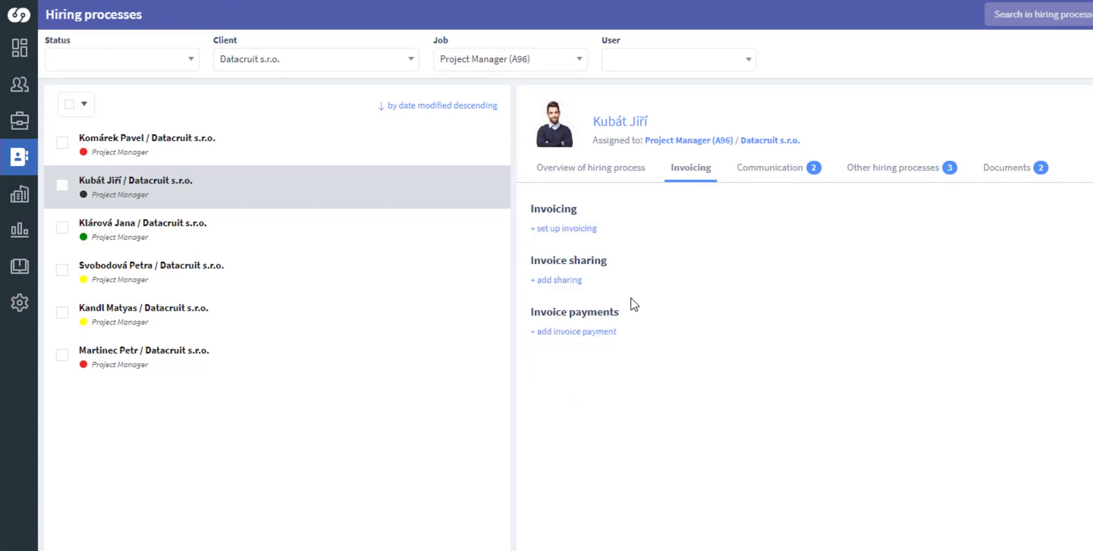
click(573, 283)
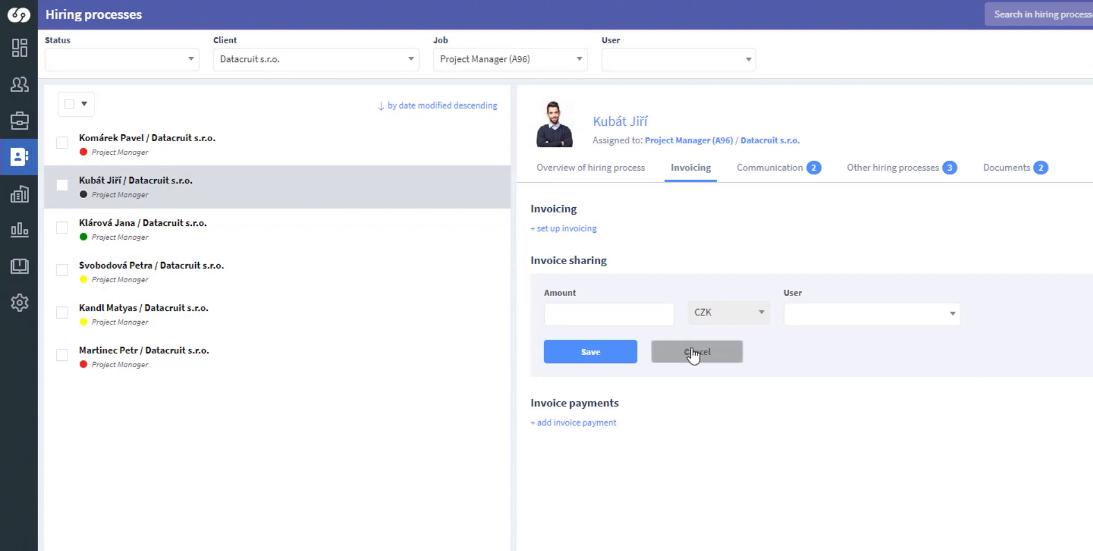
click(933, 316)
click(878, 271)
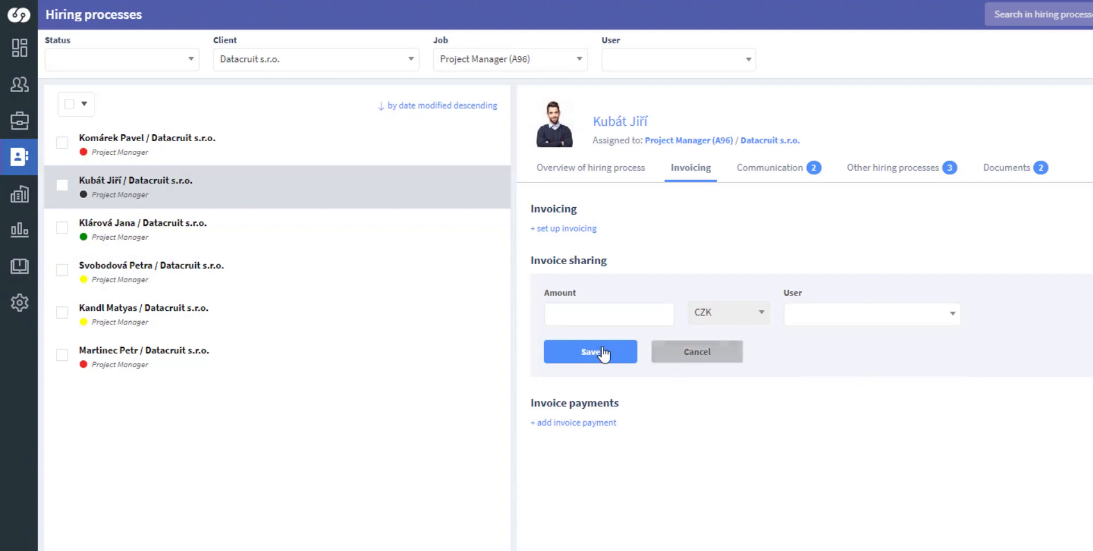
click(604, 354)
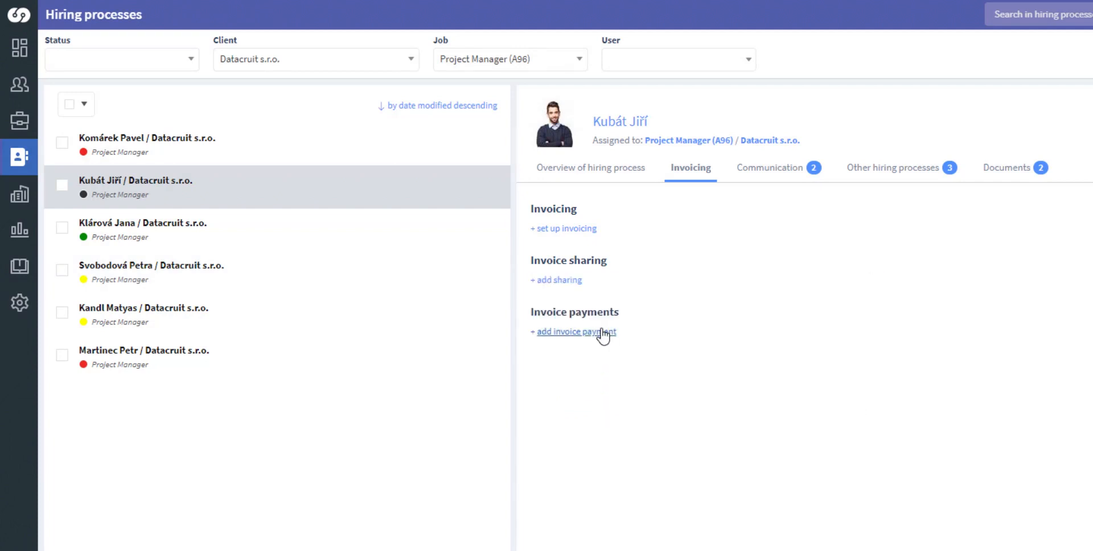
click(603, 332)
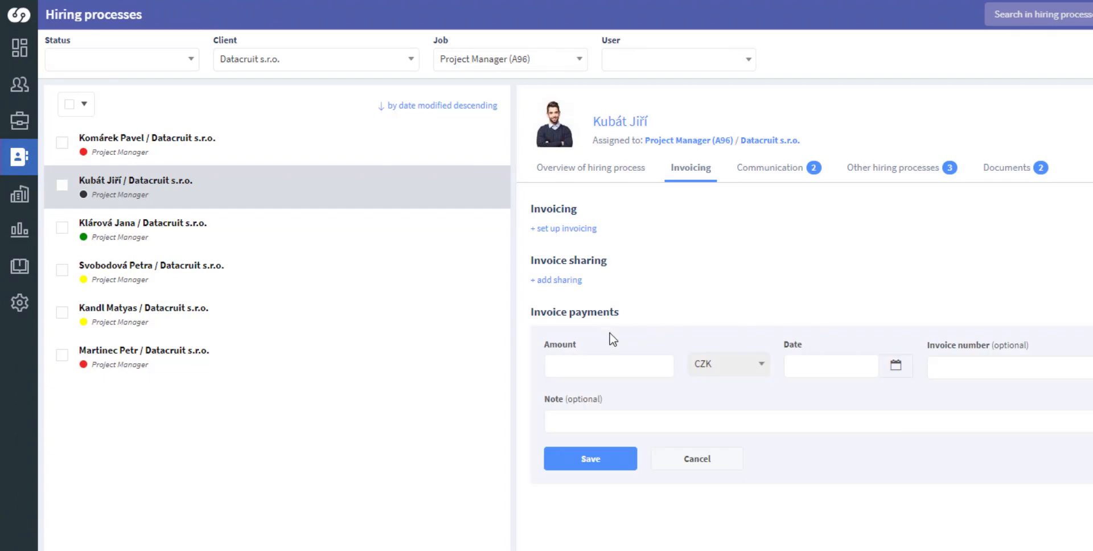
click(713, 457)
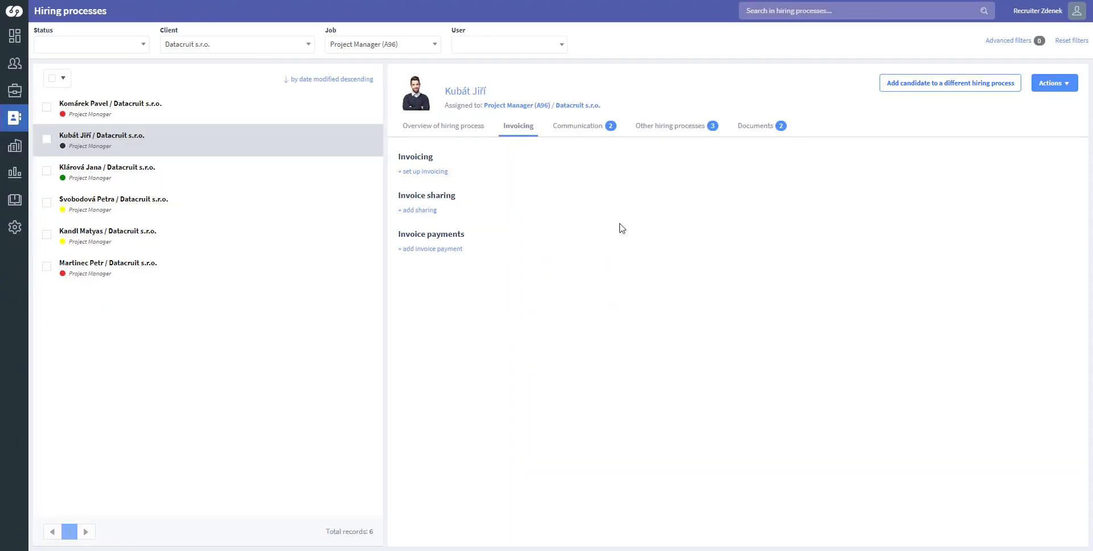